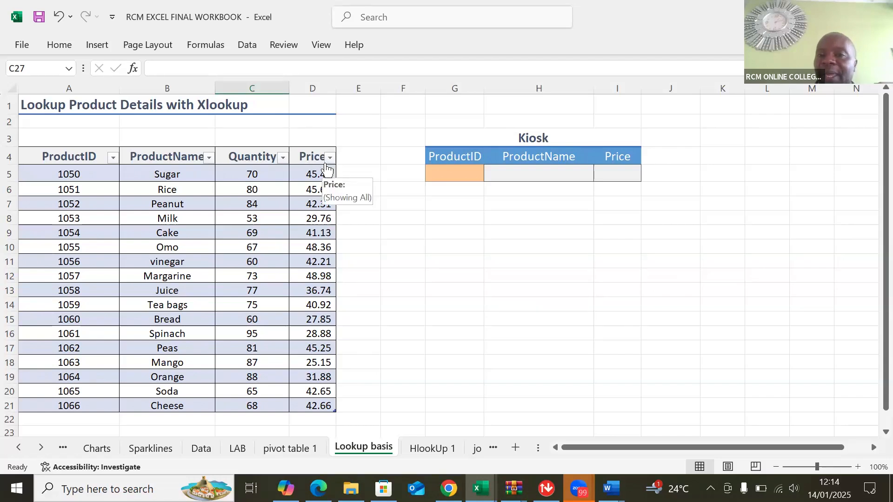
- Enter 1053 as the Kiosk's ProductID in cell G5
click(443, 173)
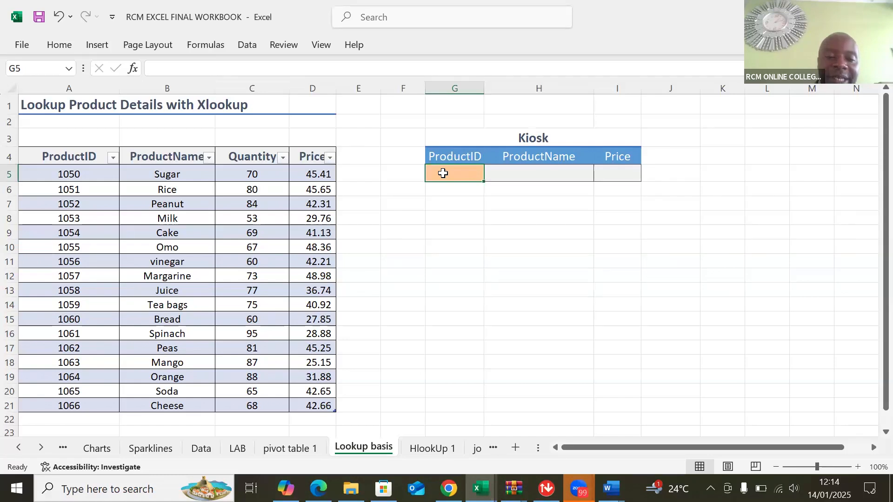
text(10)
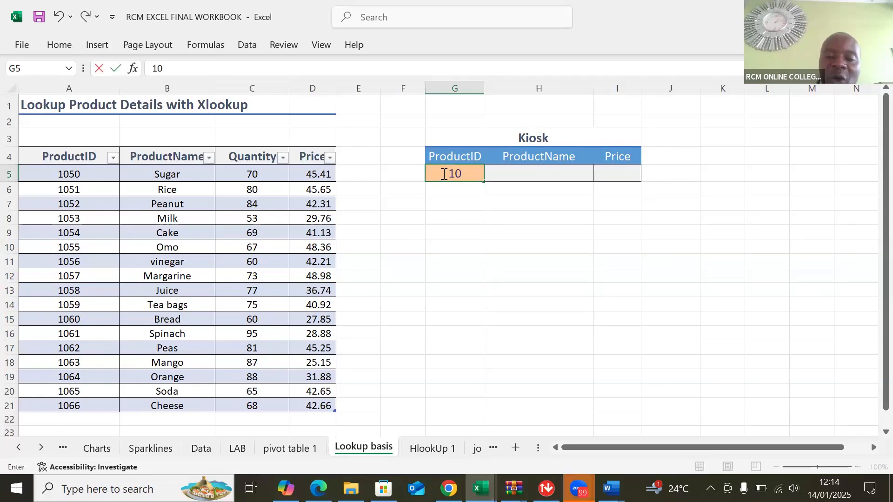
text(5)
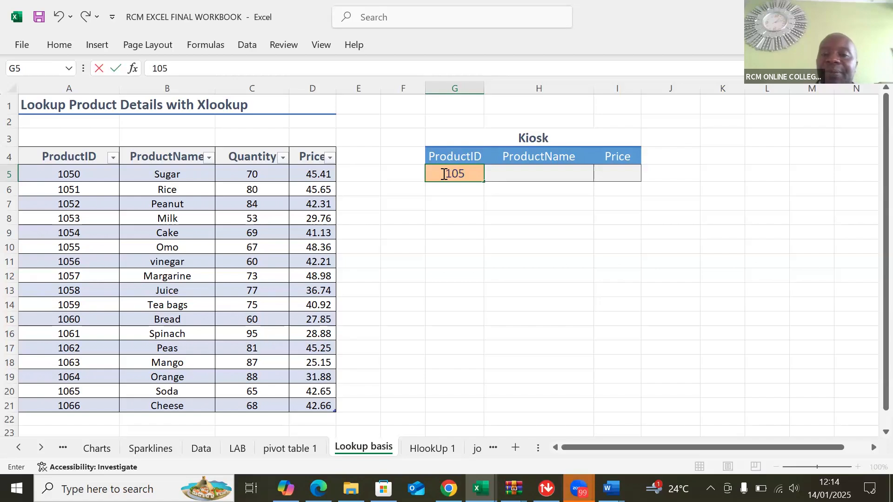
text(3)
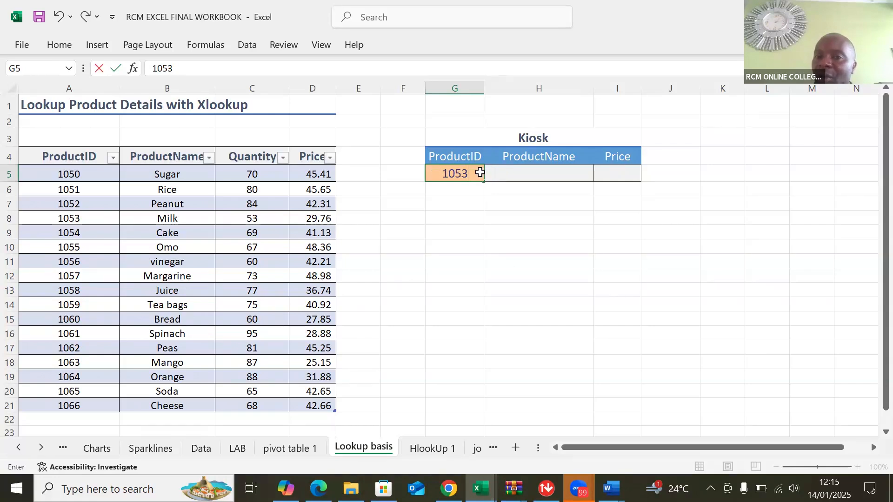
- Insert the XLOOKUP function in the Kiosk's ProductName cell H5 and place its arguments dialog clear of the Kiosk cells
click(509, 174)
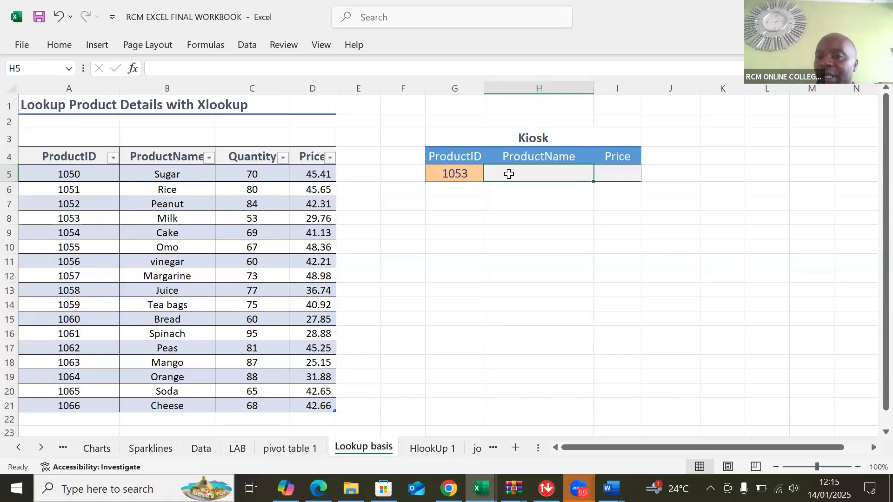
click(205, 46)
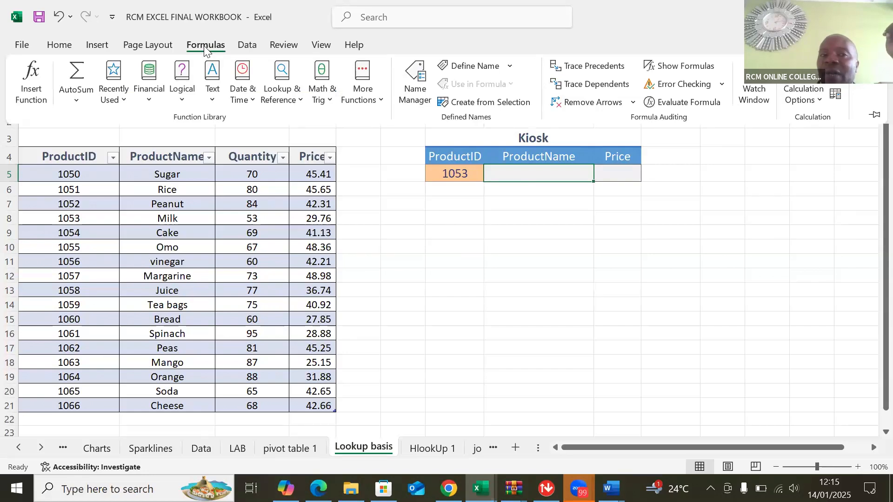
click(29, 85)
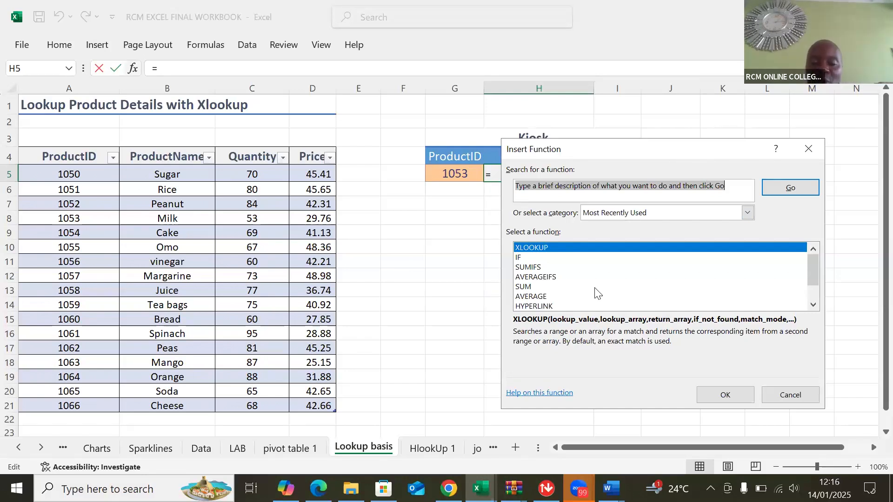
text(xloo)
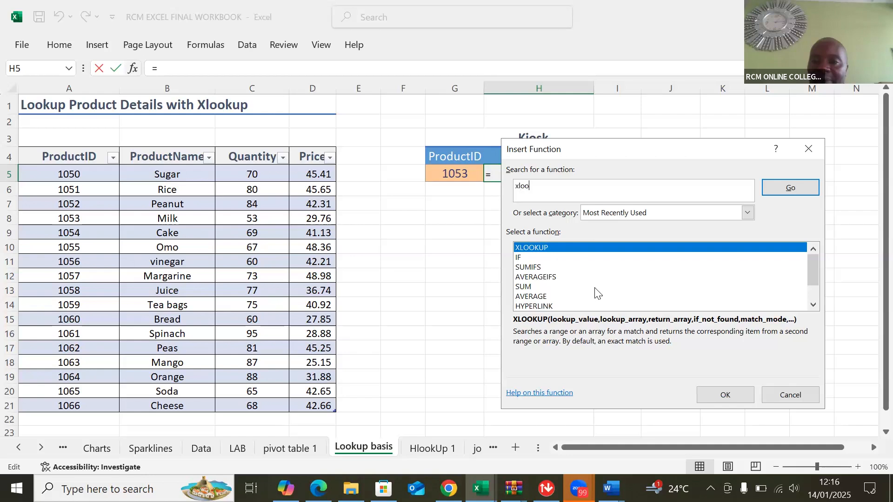
text(kup)
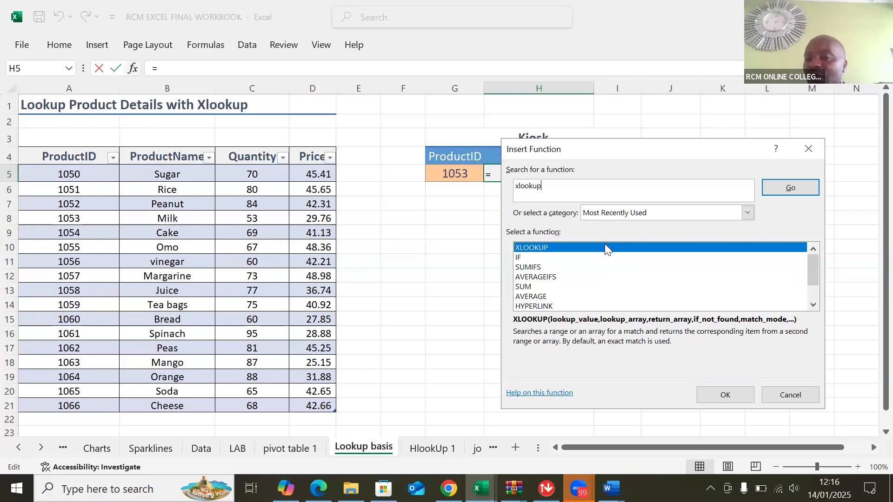
click(701, 393)
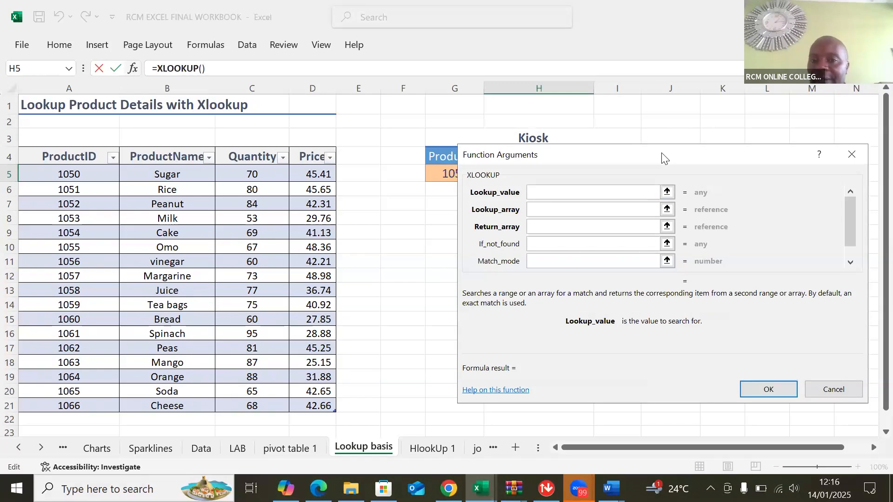
drag(572, 150, 469, 219)
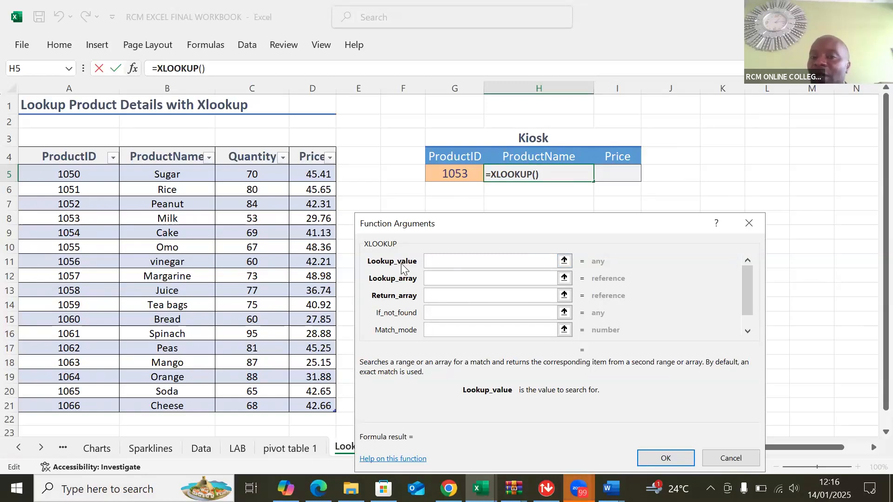
- Set the XLOOKUP lookup value to G5 and the lookup array to the table's whole ProductID column including its header
click(458, 175)
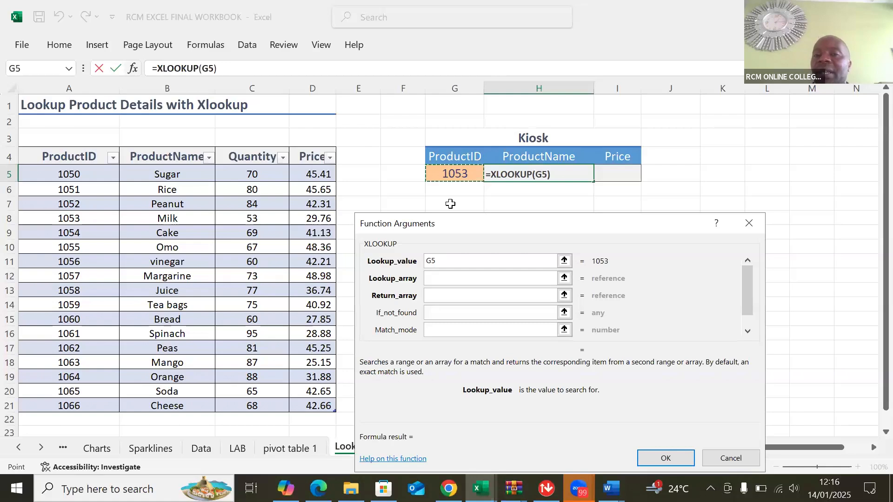
click(429, 278)
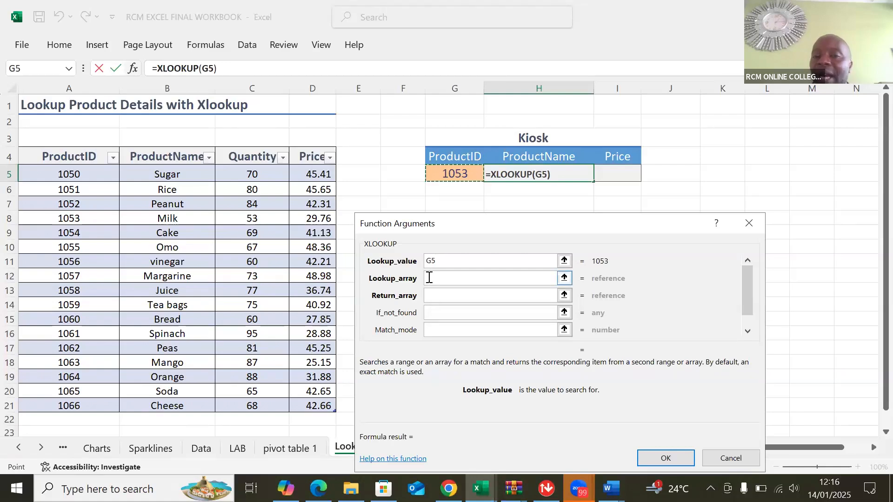
click(430, 278)
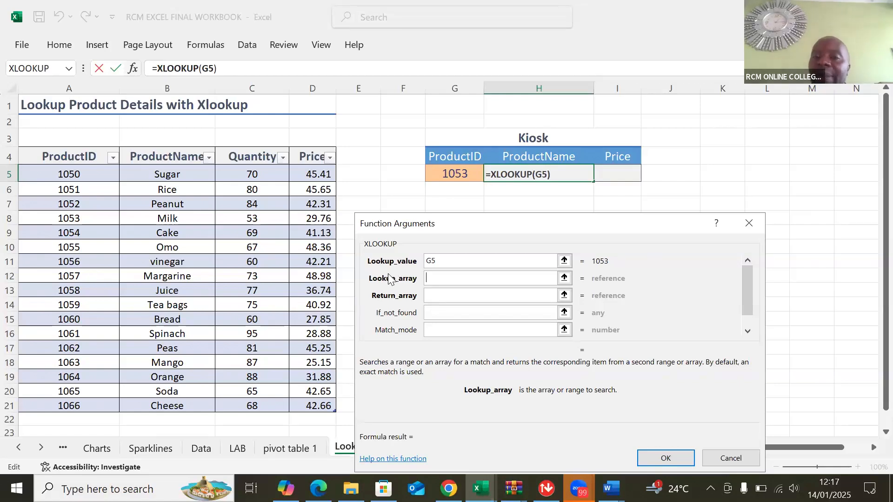
click(63, 155)
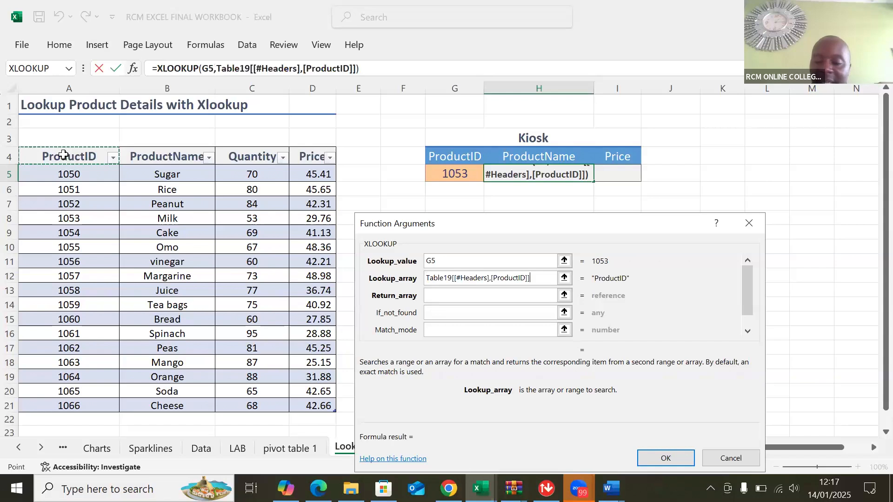
key(ctrl+shift+Down)
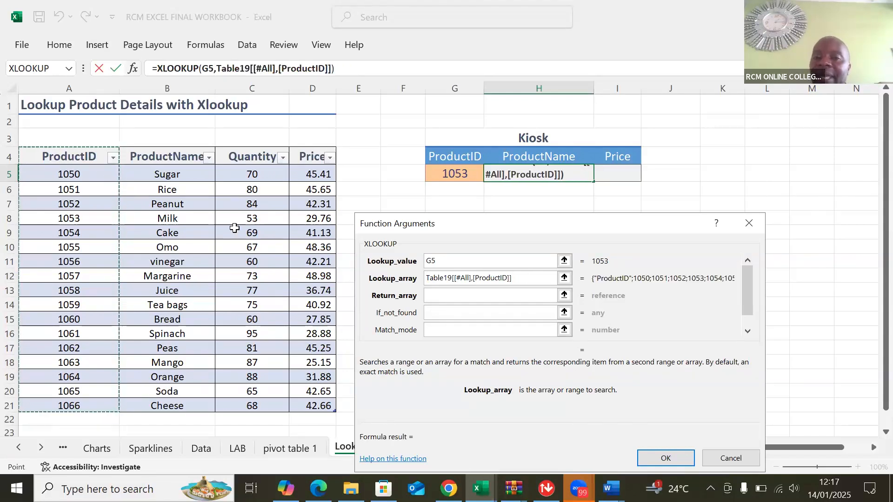
- Set the XLOOKUP return array to the whole ProductName column including its header, and complete the formula in H5
click(431, 296)
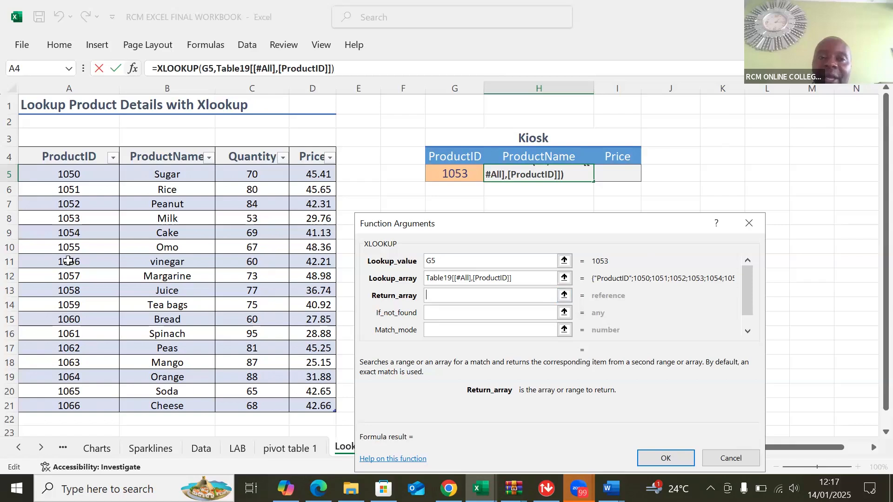
click(164, 156)
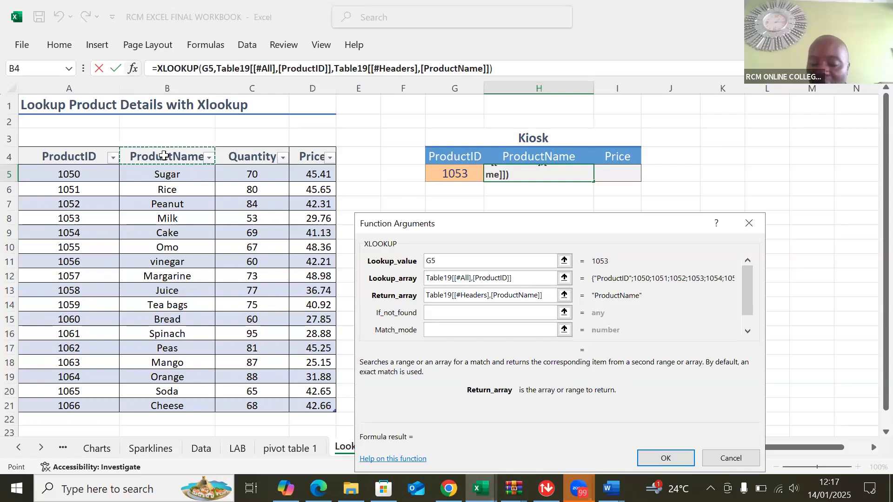
click(164, 156)
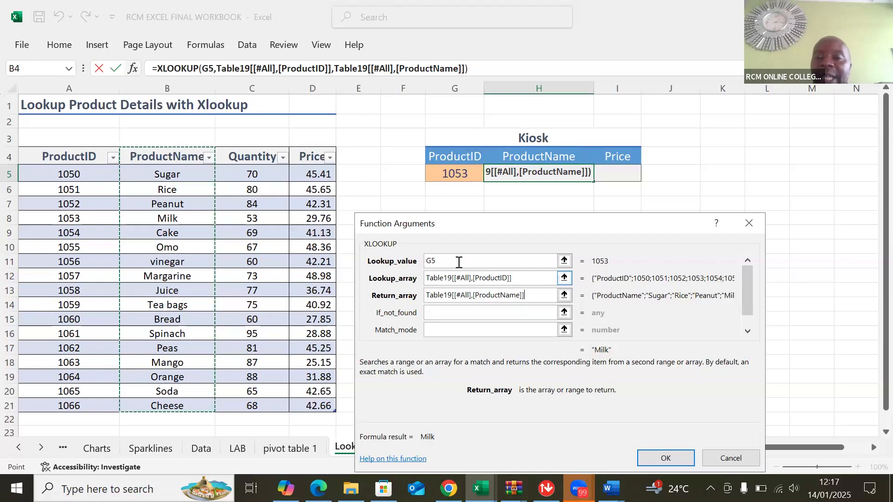
click(434, 261)
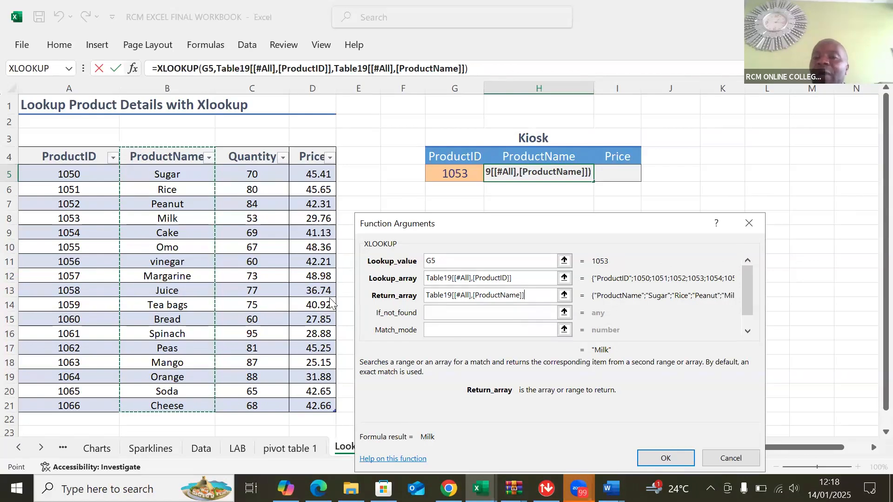
click(665, 457)
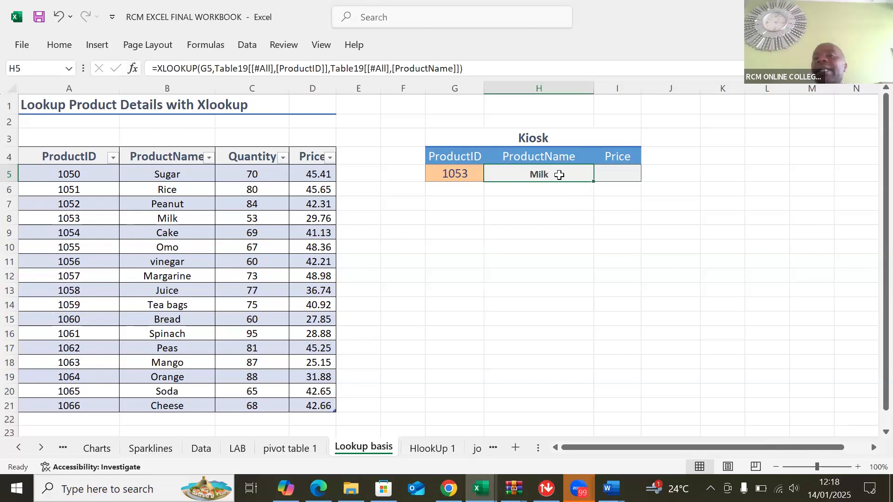
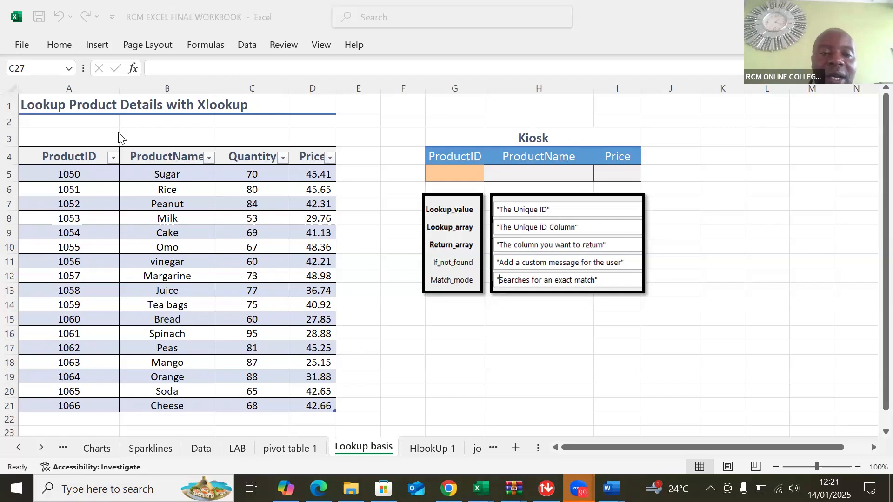
click(41, 449)
click(41, 449)
click(41, 448)
click(41, 448)
click(41, 449)
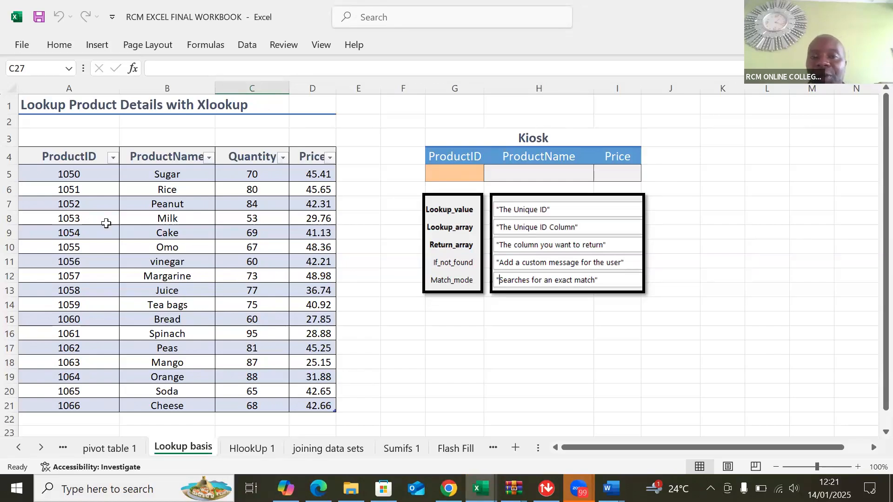
- Enter 1055 as the Kiosk's ProductID in G5 and insert the XLOOKUP function in the ProductName cell H5
click(445, 171)
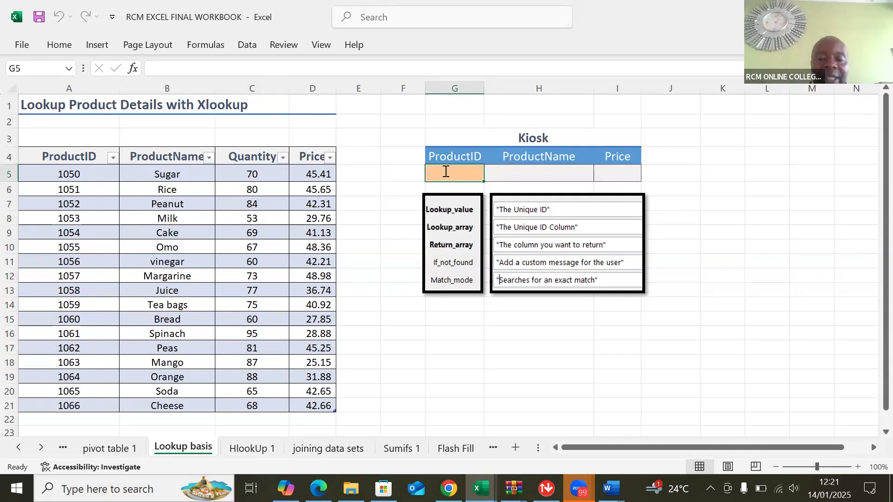
text(1055)
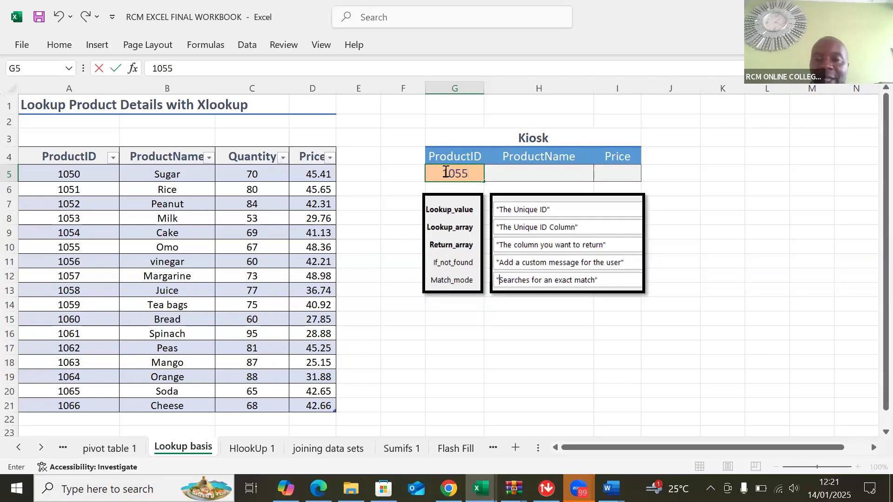
click(541, 174)
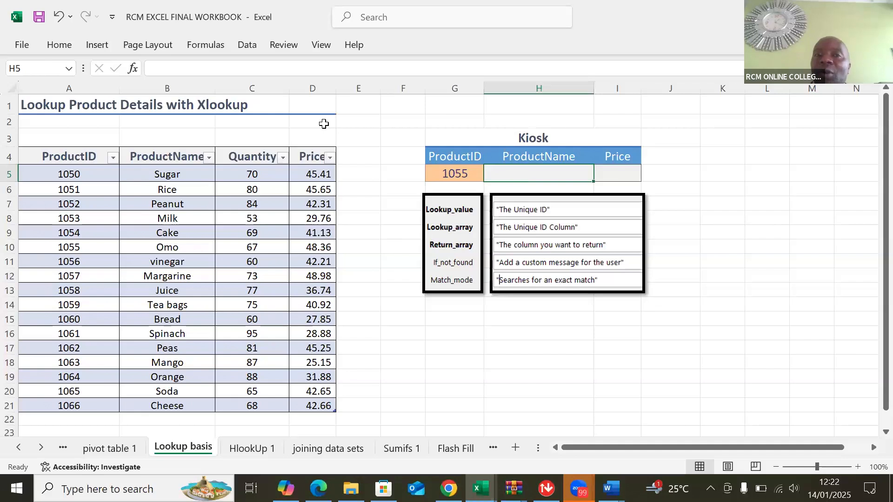
click(207, 45)
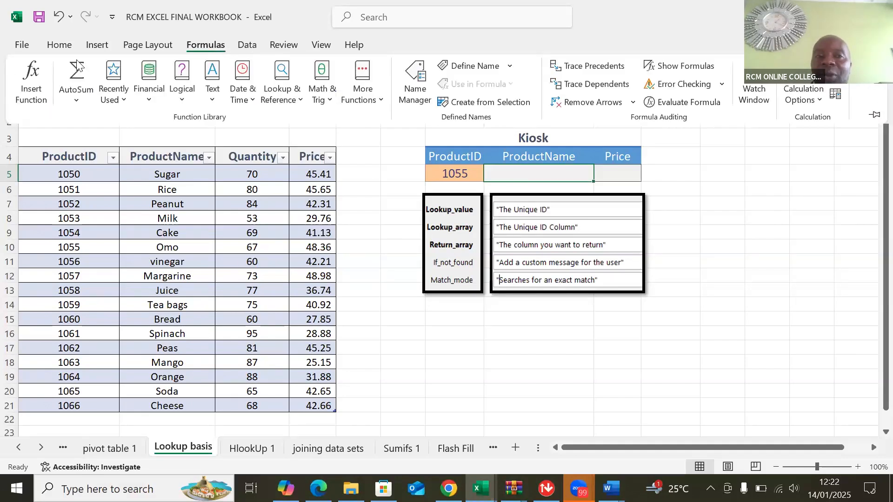
click(32, 93)
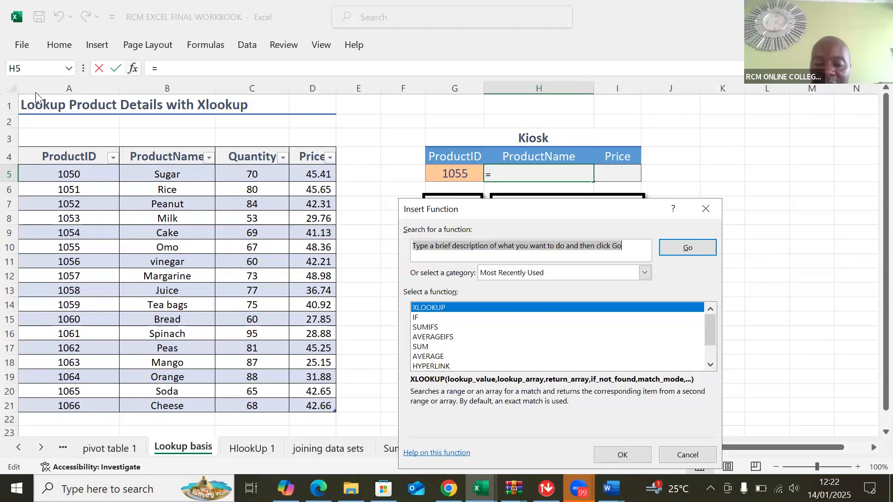
text(xloo)
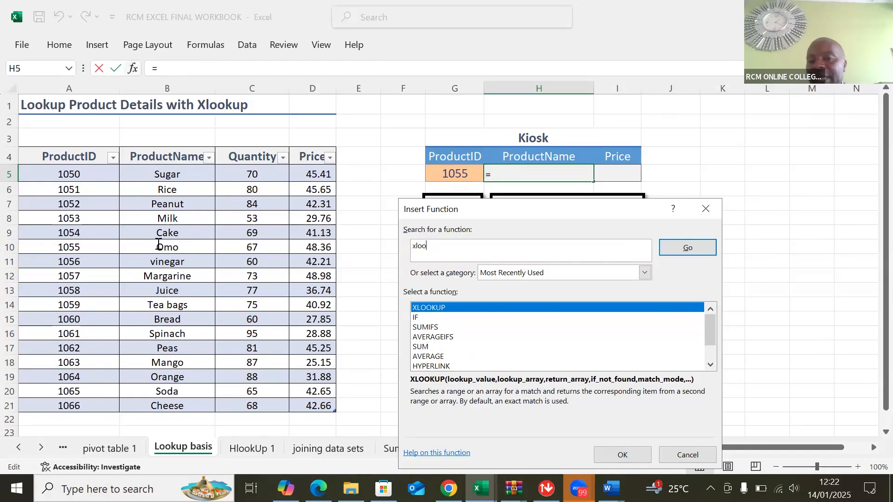
double_click(455, 308)
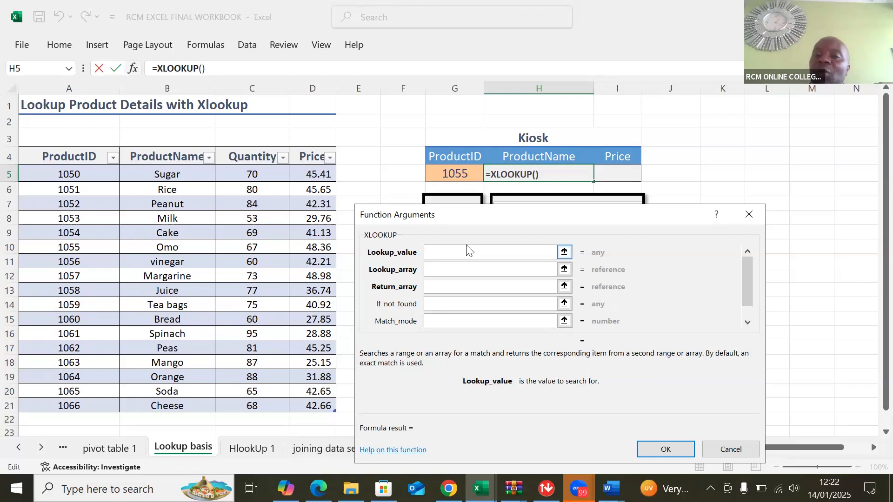
- Set the XLOOKUP lookup value to G5 and the lookup array to the whole ProductID column including its header
click(455, 174)
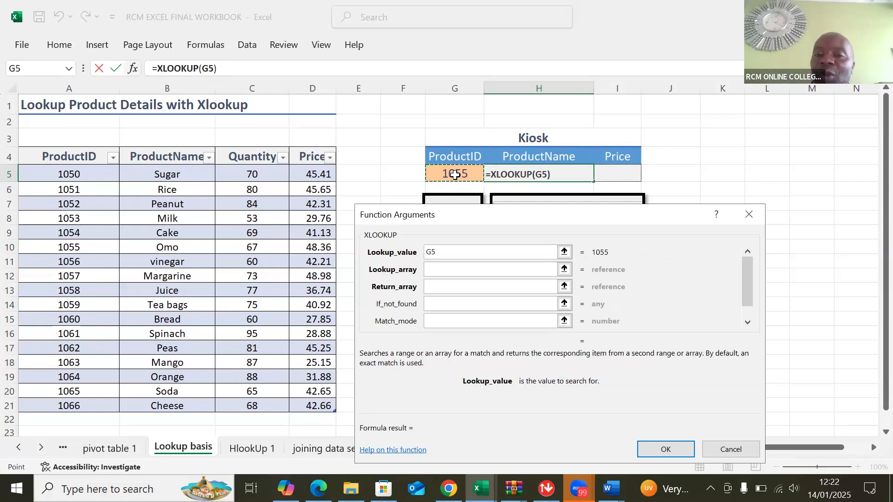
click(432, 270)
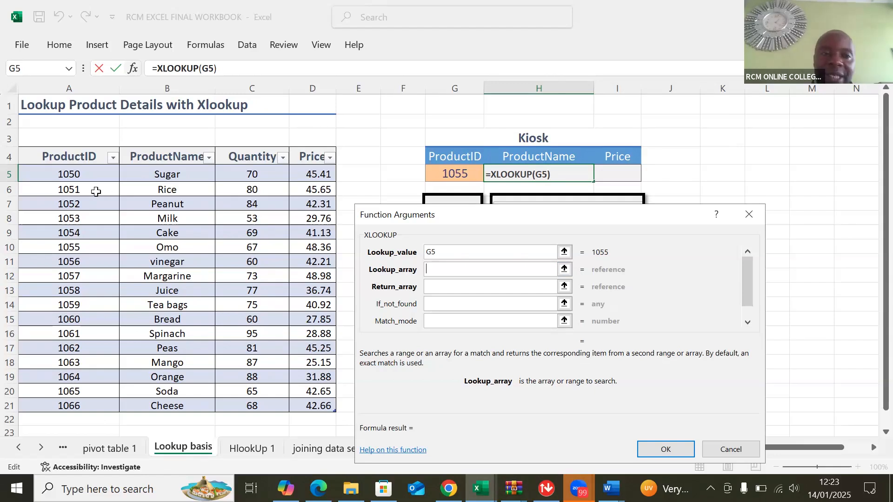
click(60, 158)
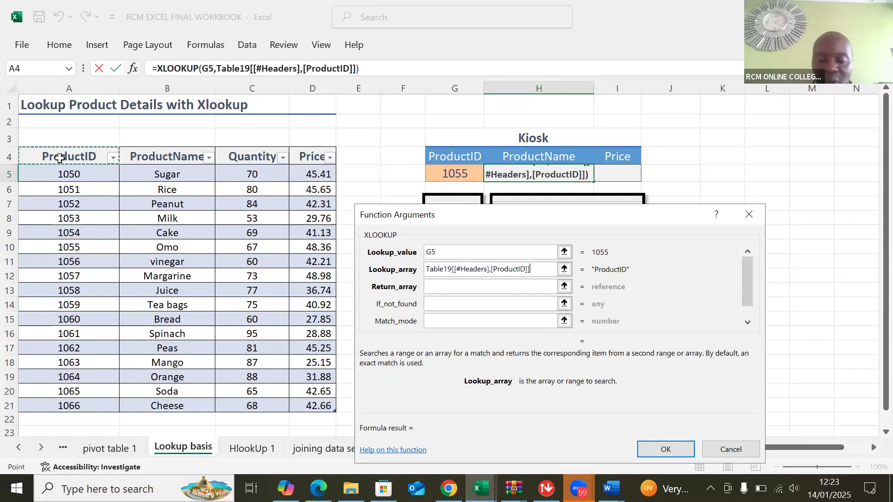
key(ctrl+shift+Down)
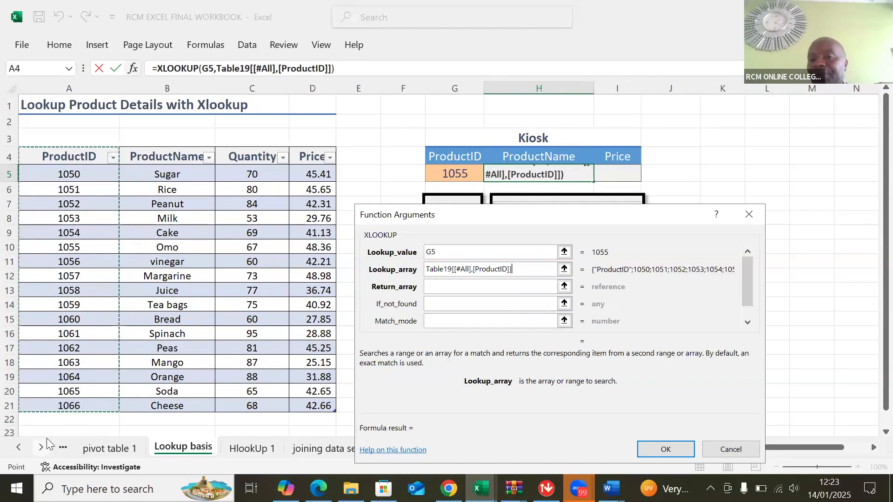
- Set the XLOOKUP return array to the whole ProductName column including its header, and complete the formula in H5
click(435, 287)
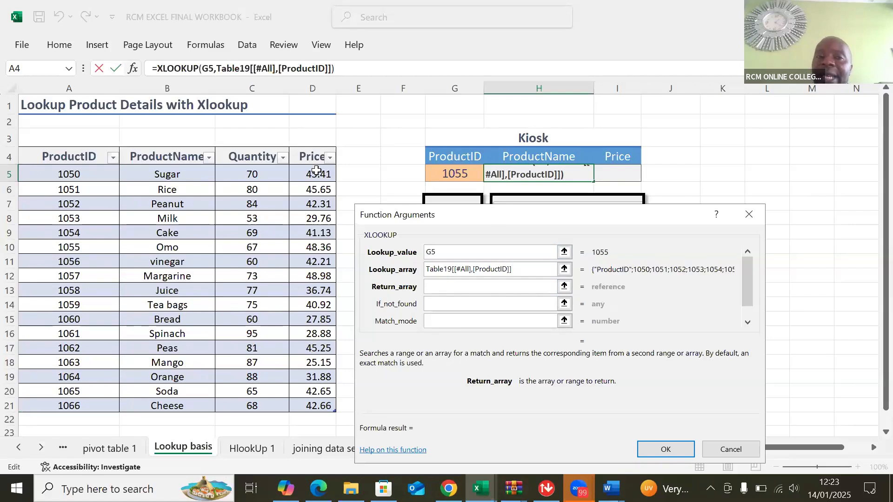
click(161, 157)
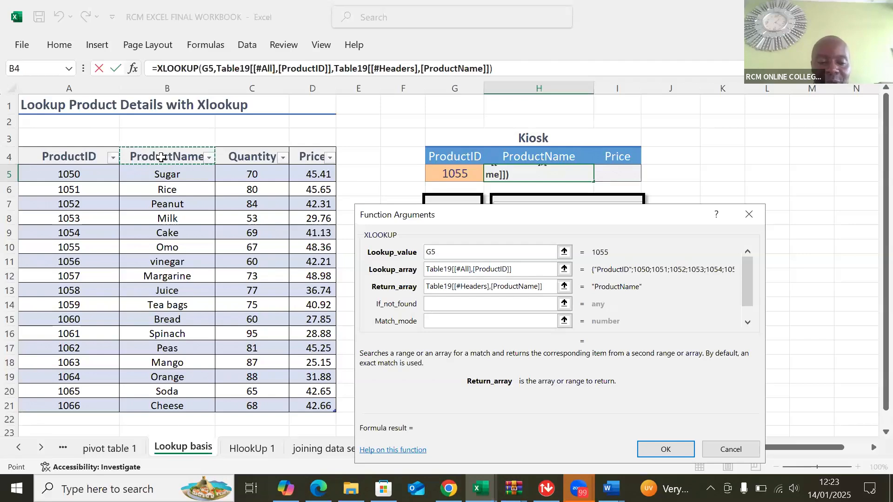
click(160, 157)
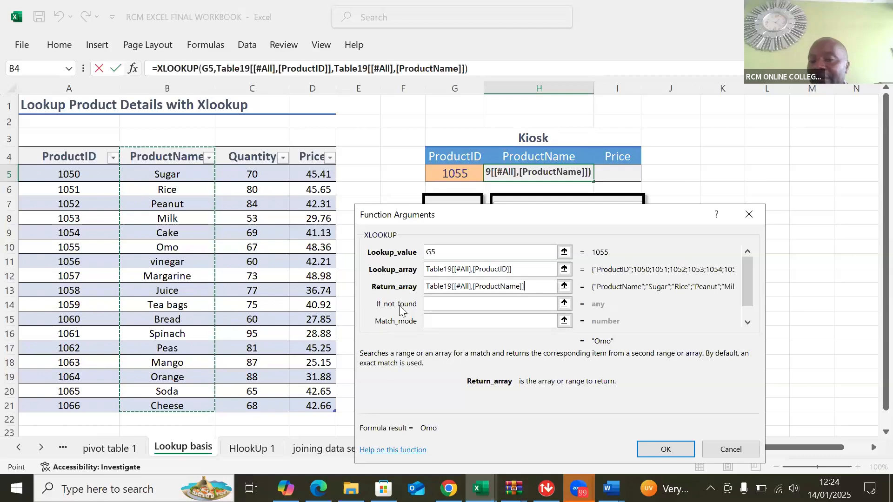
click(660, 448)
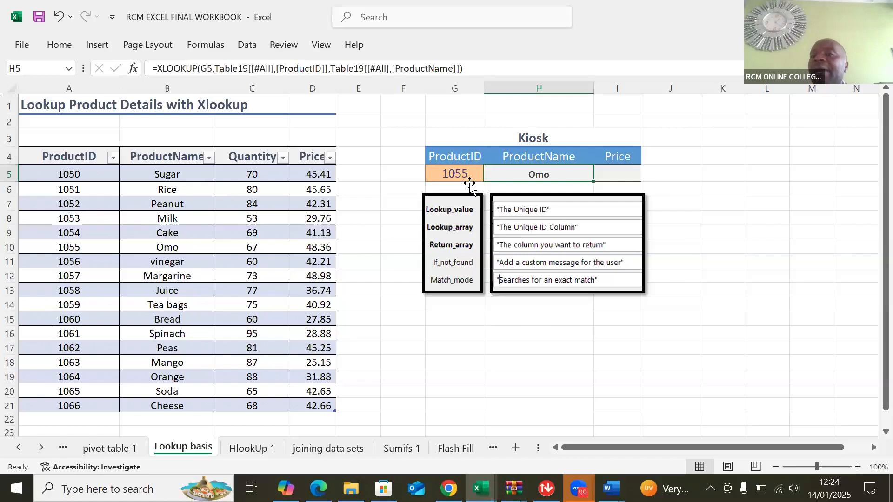
- Insert the XLOOKUP function in the Kiosk's Price cell I5
click(610, 175)
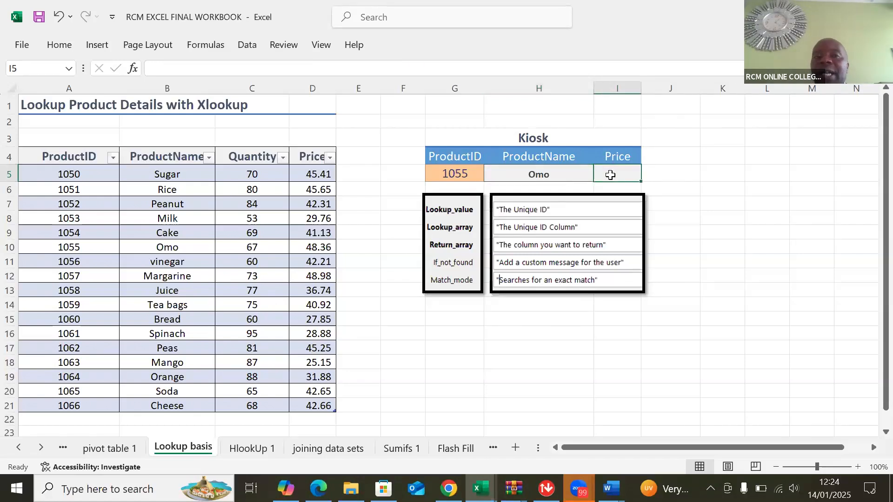
click(203, 46)
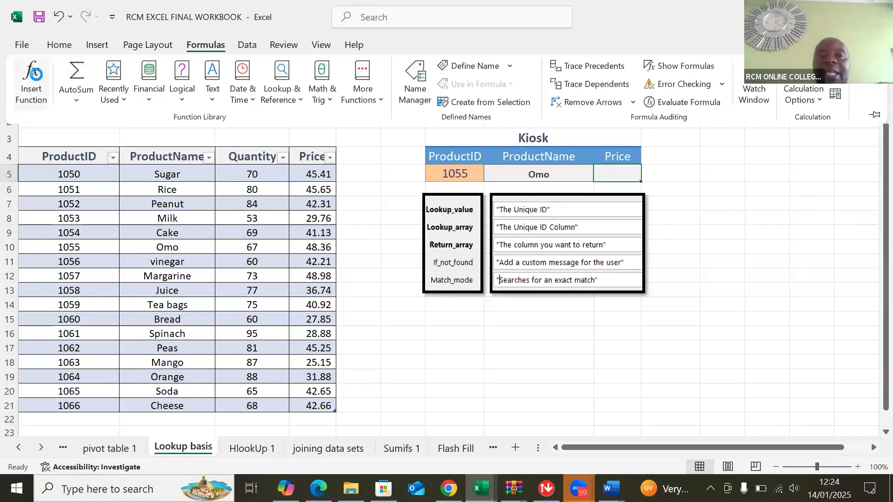
click(32, 77)
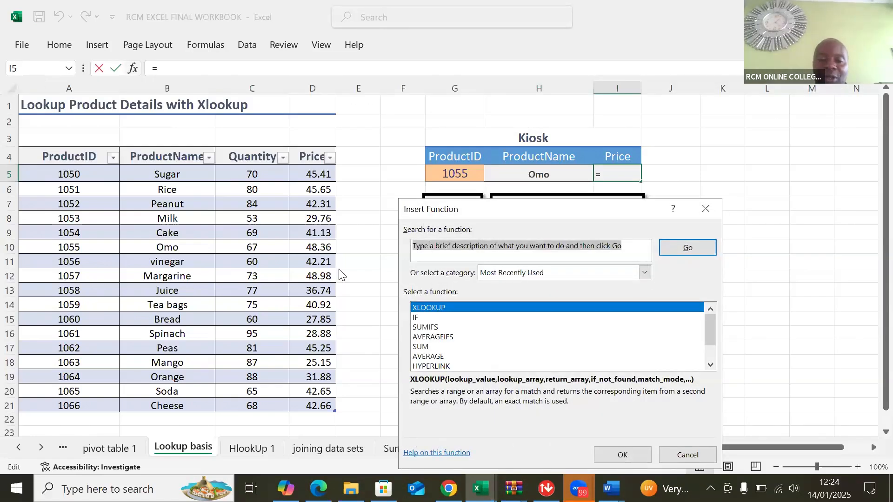
double_click(525, 306)
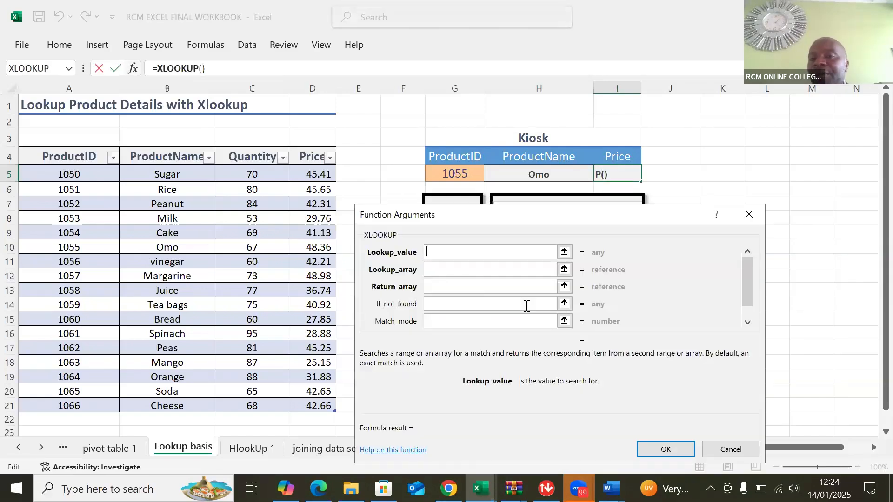
- For the Price formula, set the lookup value to G5 and the lookup array to the whole ProductID column including its header
click(467, 252)
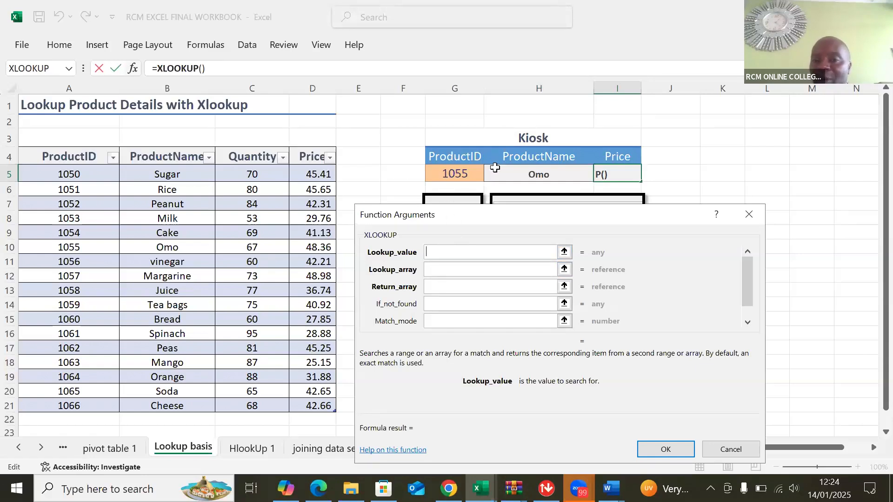
click(454, 172)
click(447, 271)
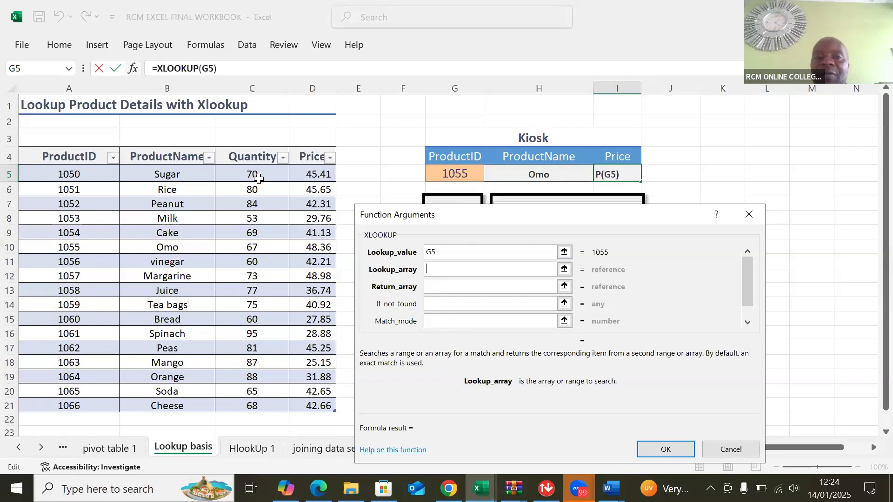
click(63, 153)
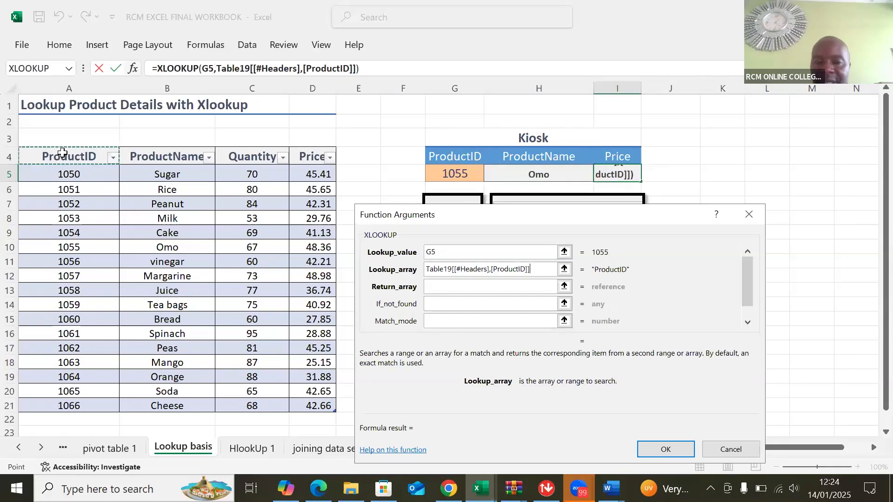
click(63, 153)
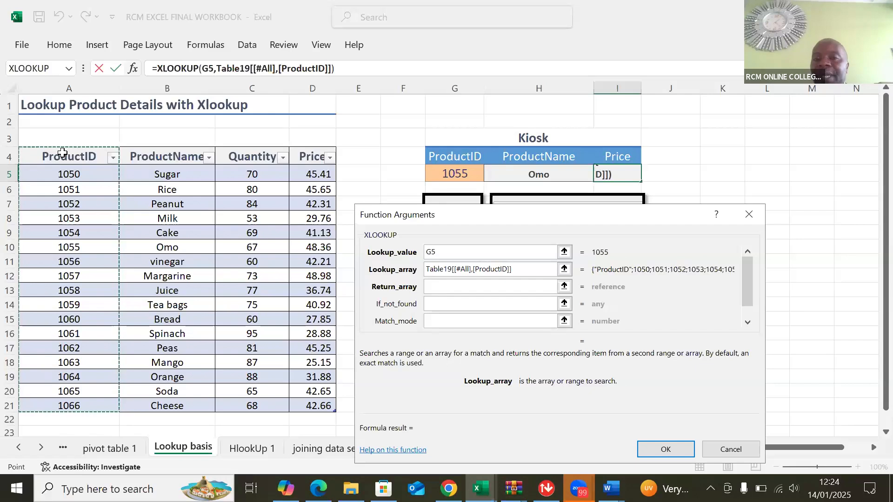
- Set the return array to the whole Price column including its header, and complete the XLOOKUP formula in I5
click(428, 283)
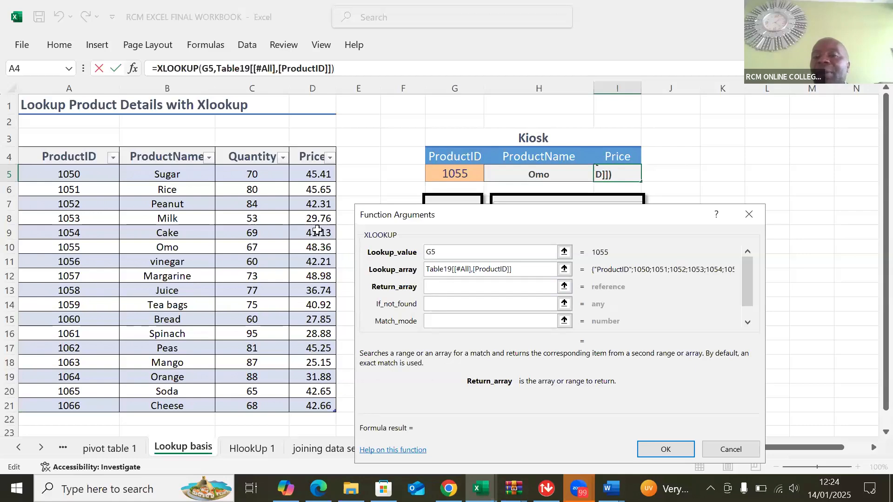
click(307, 157)
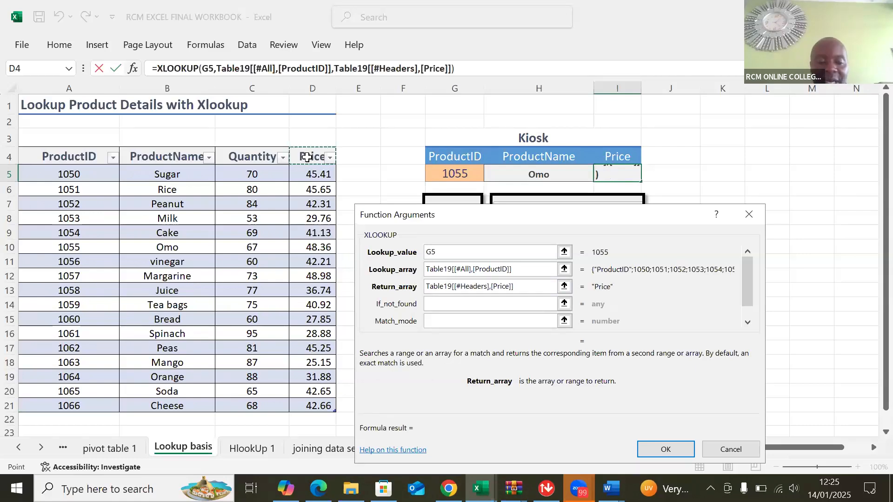
click(307, 157)
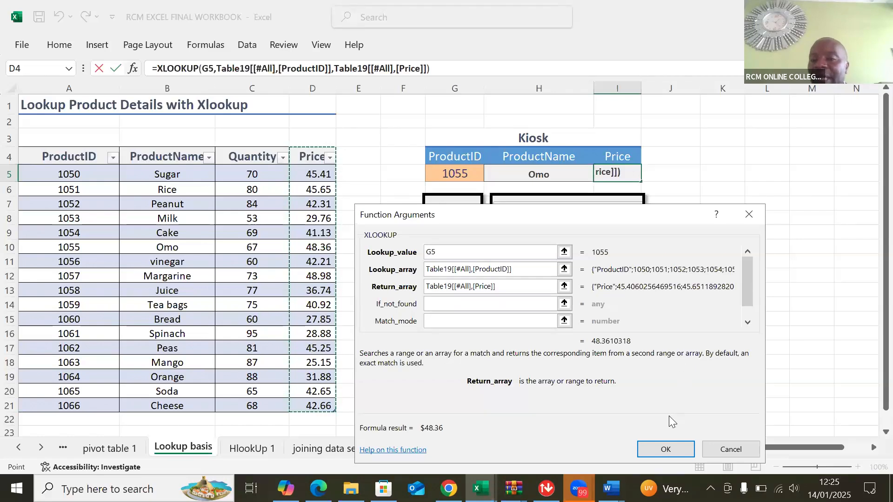
click(663, 450)
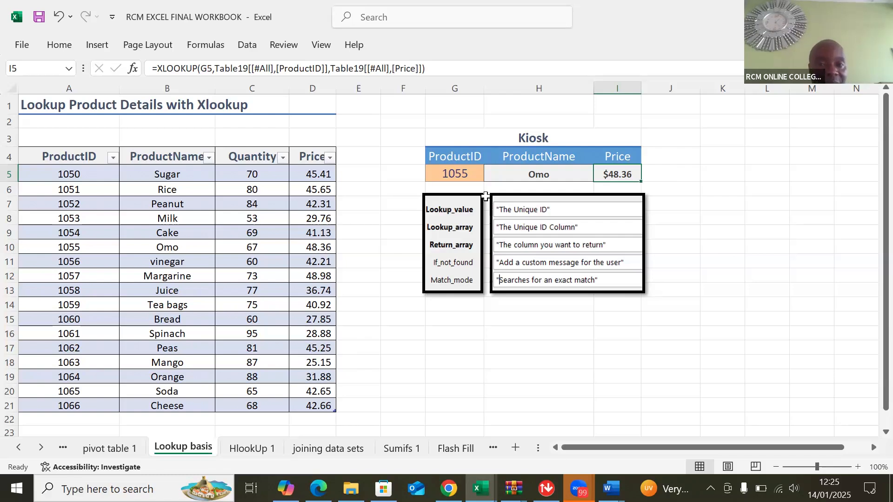
- Enter 1066 as the Kiosk's ProductID in G5
click(466, 176)
text(1066)
key(Return)
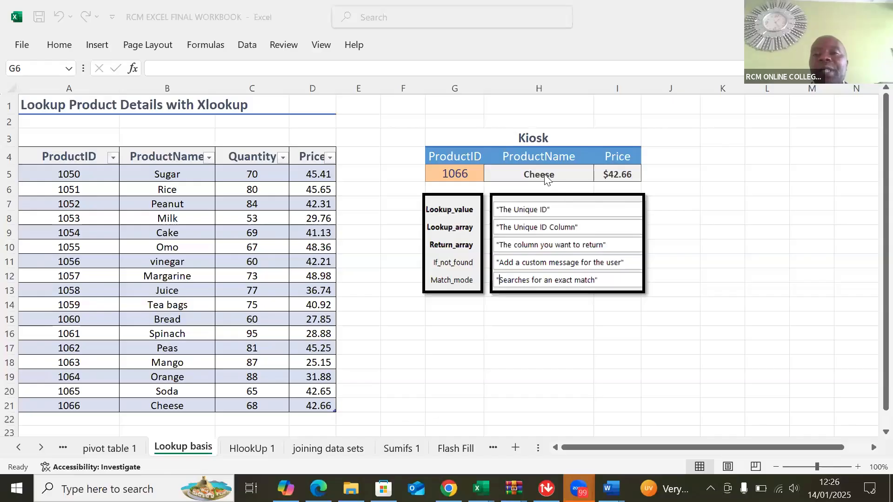
- Clear the XLOOKUP formulas from the Kiosk's ProductName cell H5 and Price cell I5
click(546, 176)
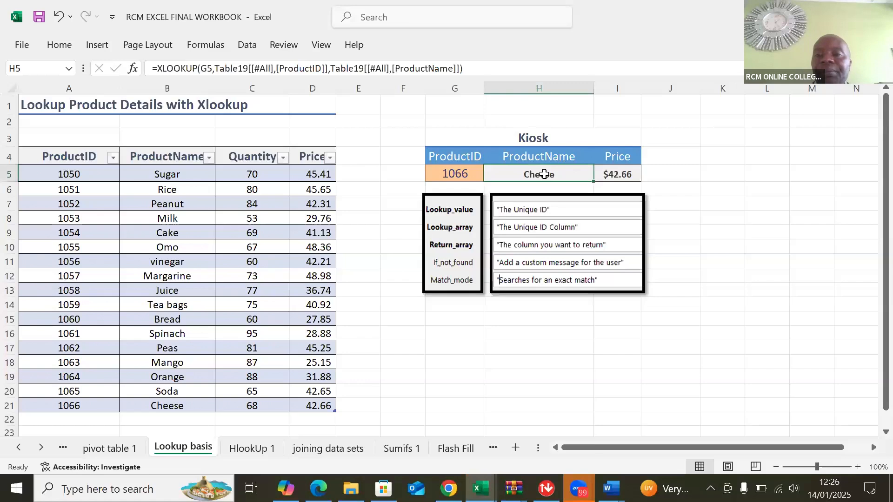
key(Delete)
click(618, 174)
key(Delete)
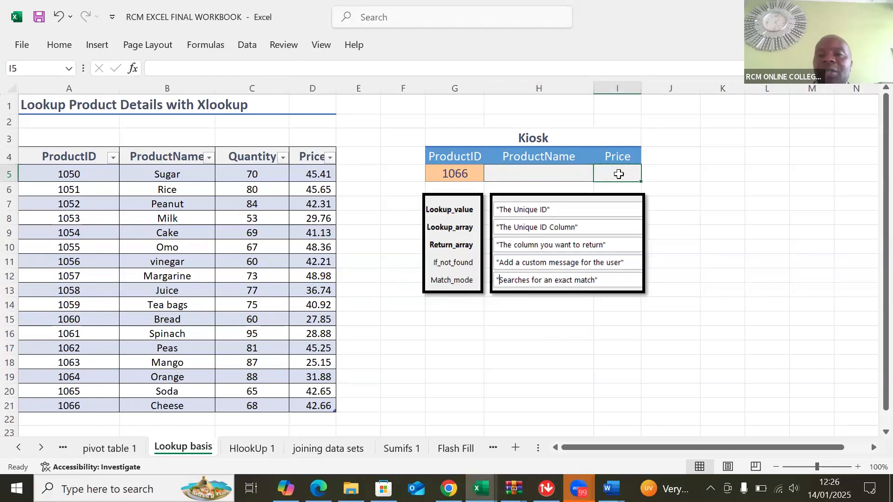
- Insert the XLOOKUP function in the empty ProductName cell H5 of the Kiosk
click(527, 174)
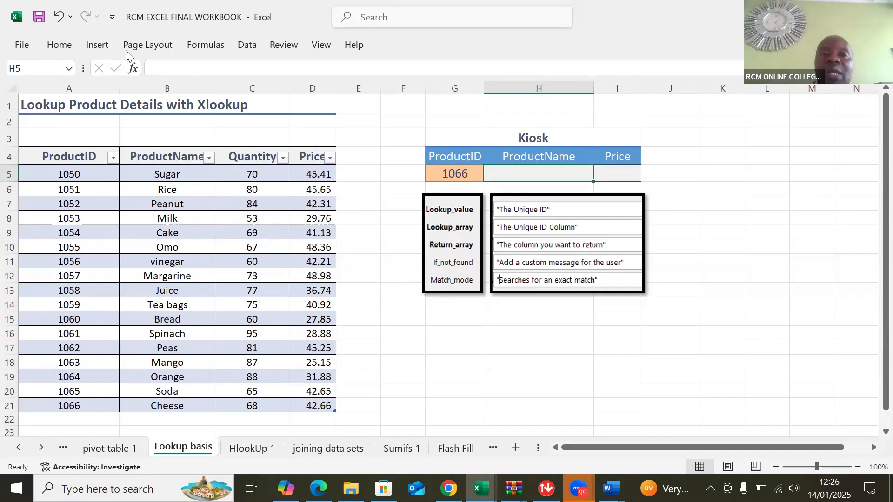
click(208, 47)
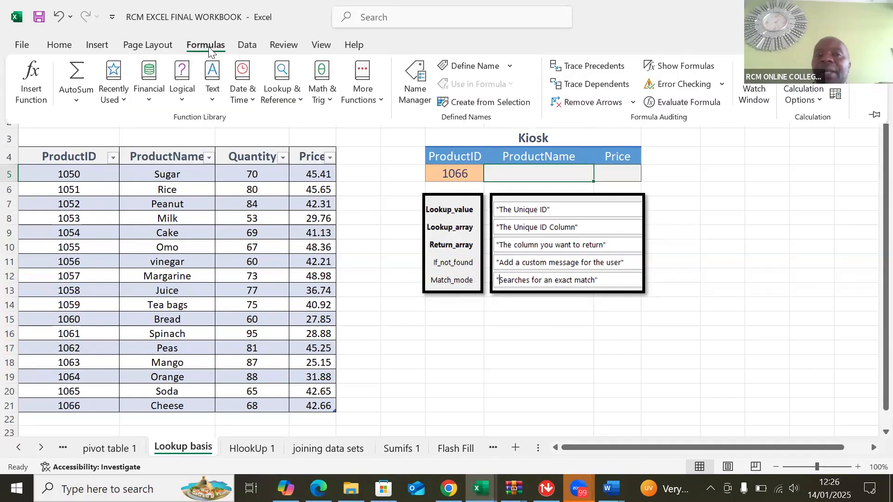
click(32, 77)
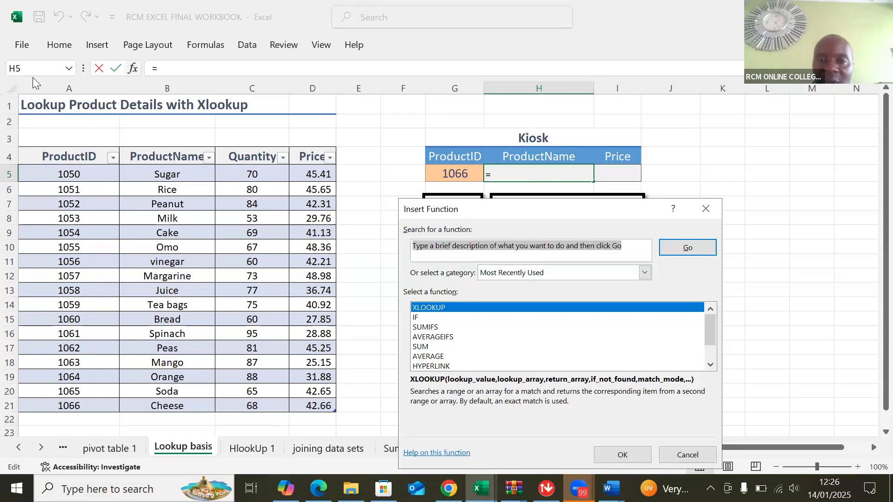
text(xlook)
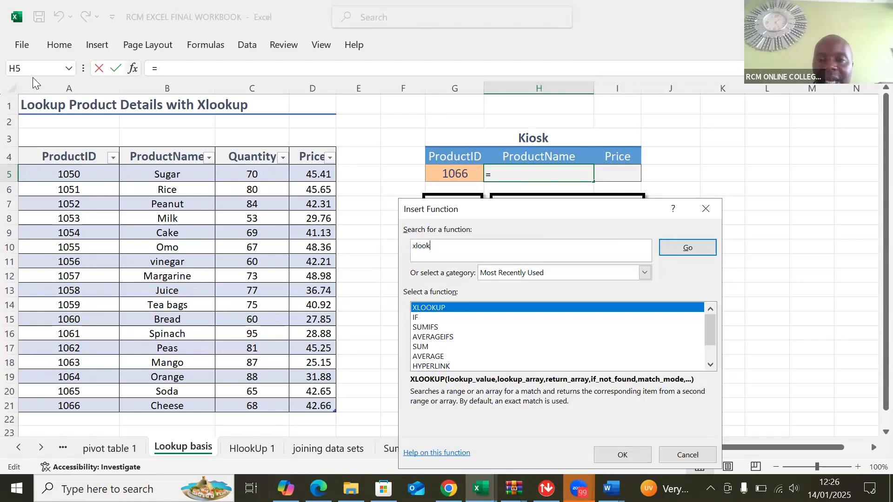
text(up)
click(475, 307)
double_click(476, 307)
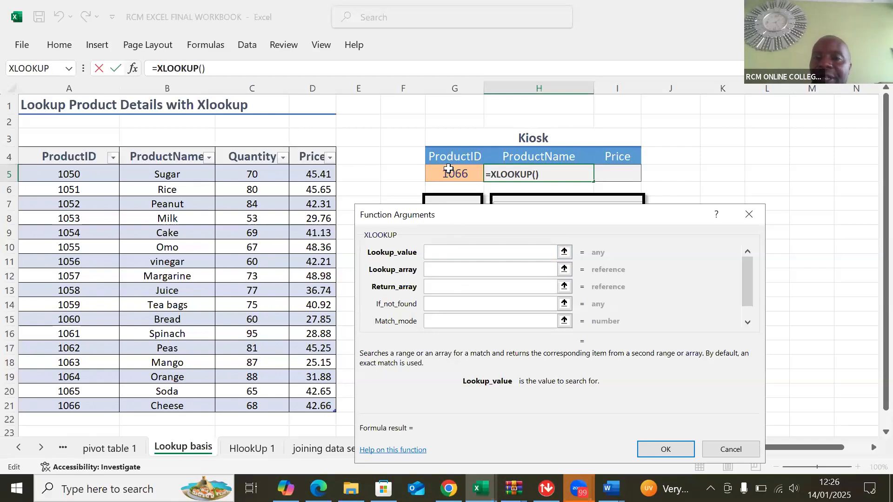
- Set the XLOOKUP lookup value to G5 and the lookup array to the table's whole ProductID column including its header
click(448, 174)
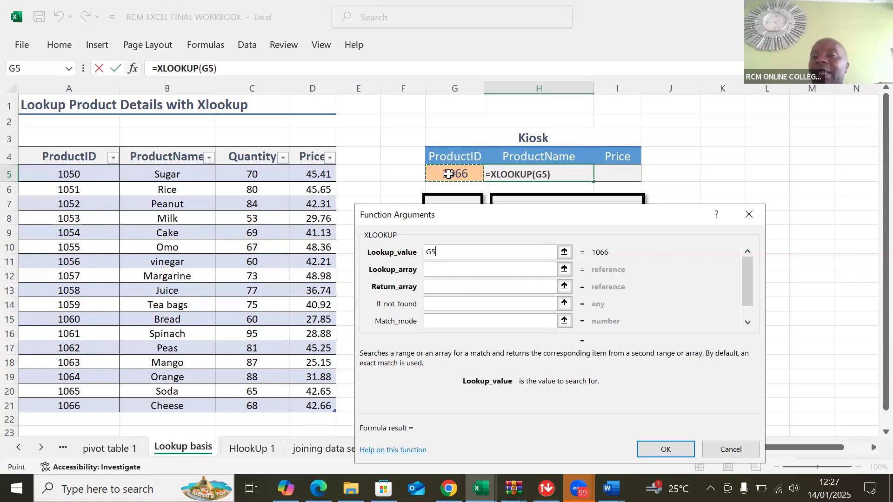
click(438, 270)
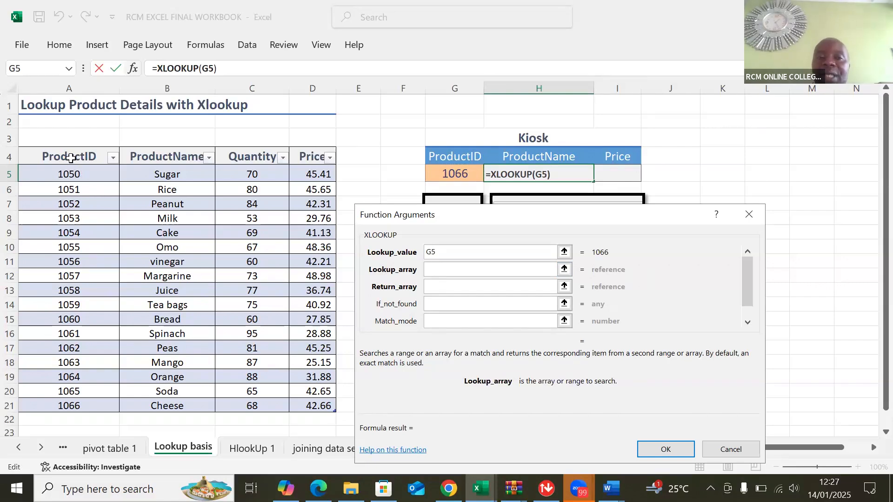
click(71, 157)
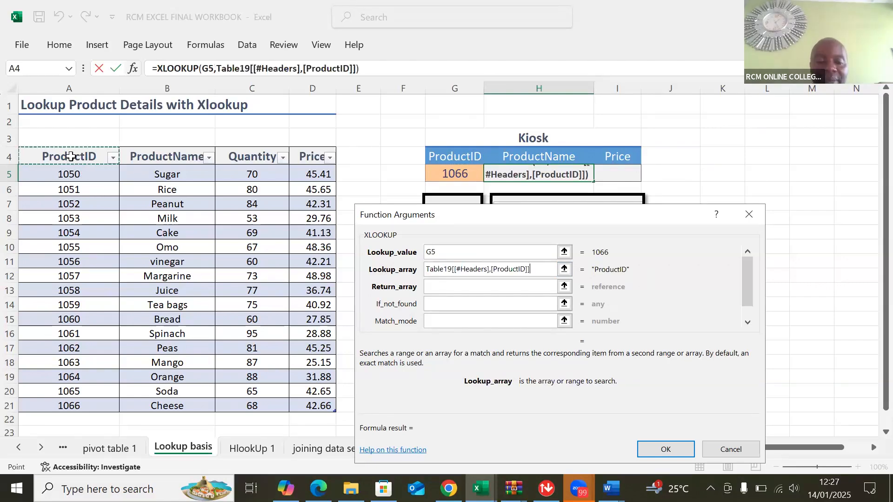
click(70, 156)
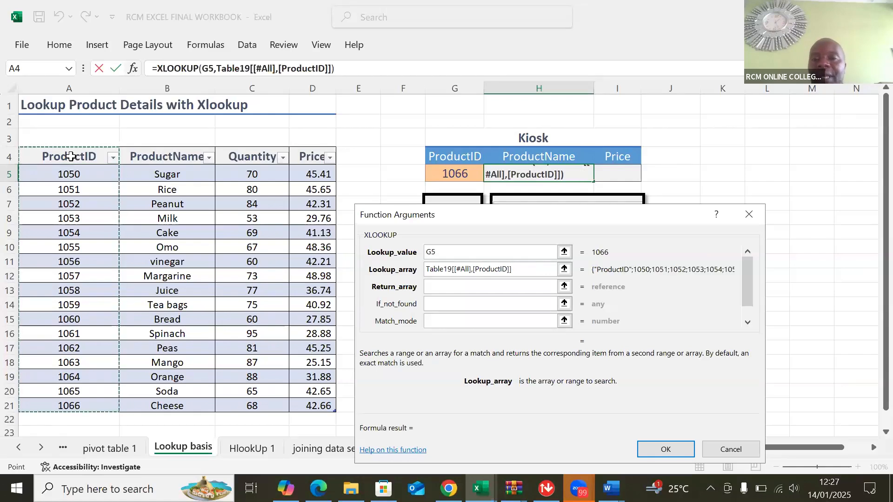
- Set the return array to the table's whole ProductName column including its header, and complete the XLOOKUP formula in H5
click(440, 290)
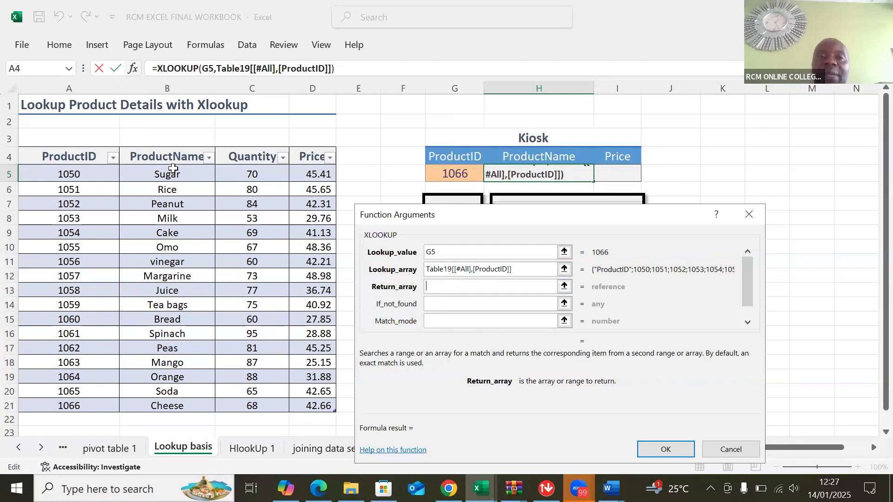
click(169, 159)
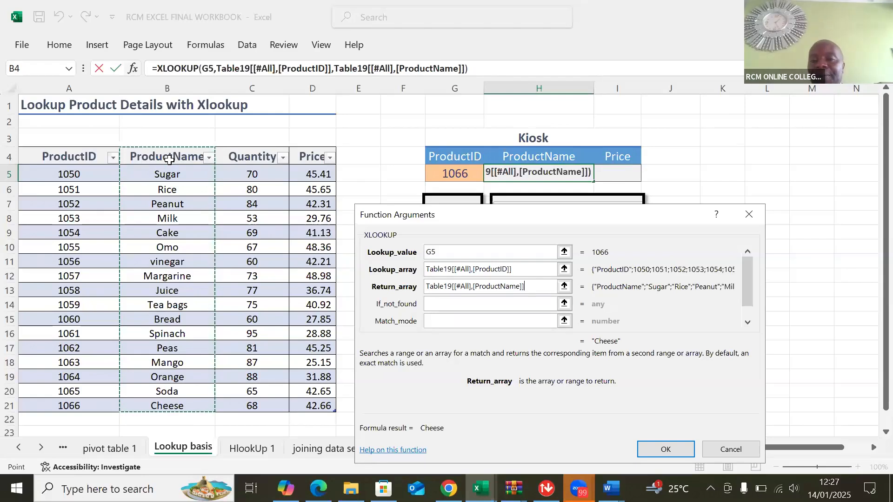
click(643, 452)
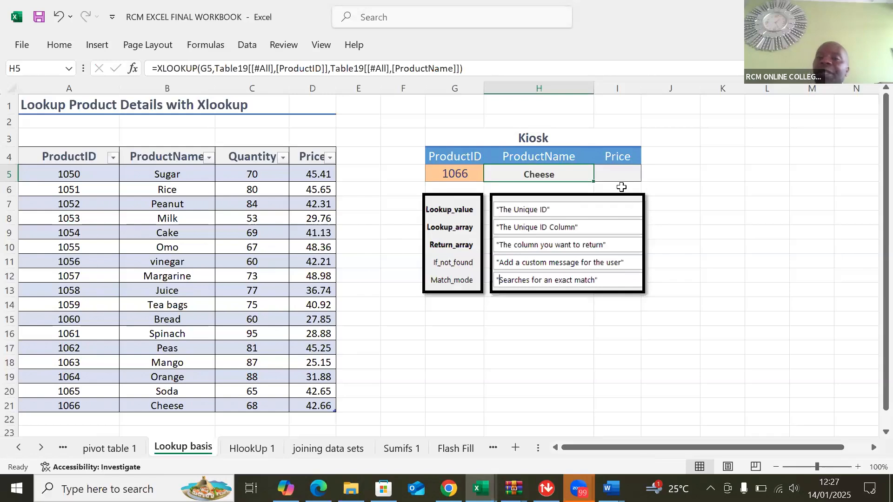
- Insert the XLOOKUP function in the empty Price cell I5 of the Kiosk
key(Right)
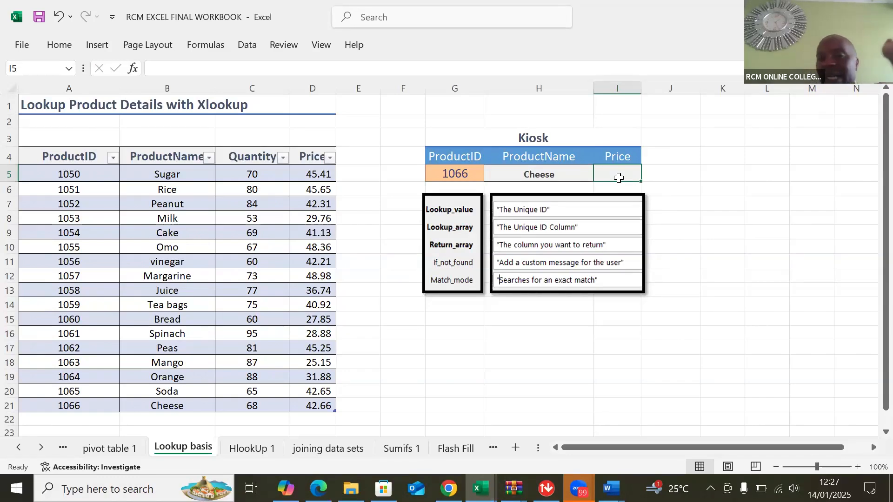
click(207, 46)
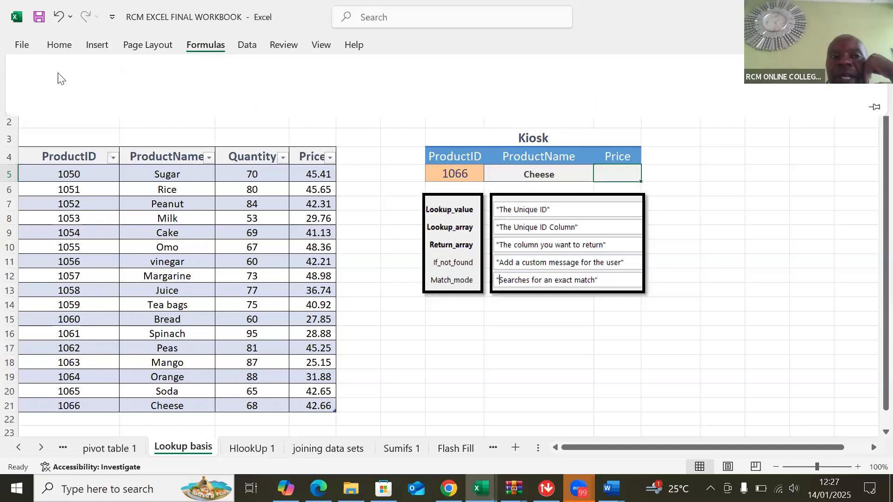
click(22, 79)
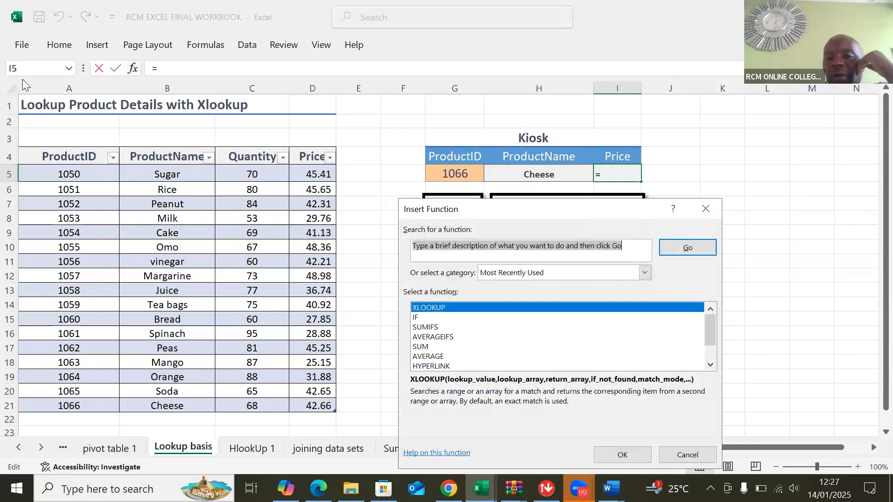
double_click(454, 305)
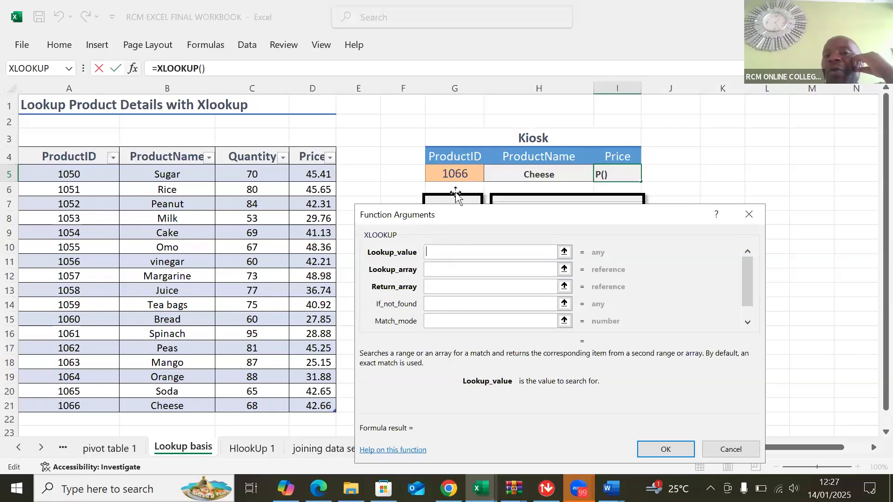
- Set the Price formula's lookup value to G5 and its lookup array to the table's whole ProductID column including the header
click(456, 173)
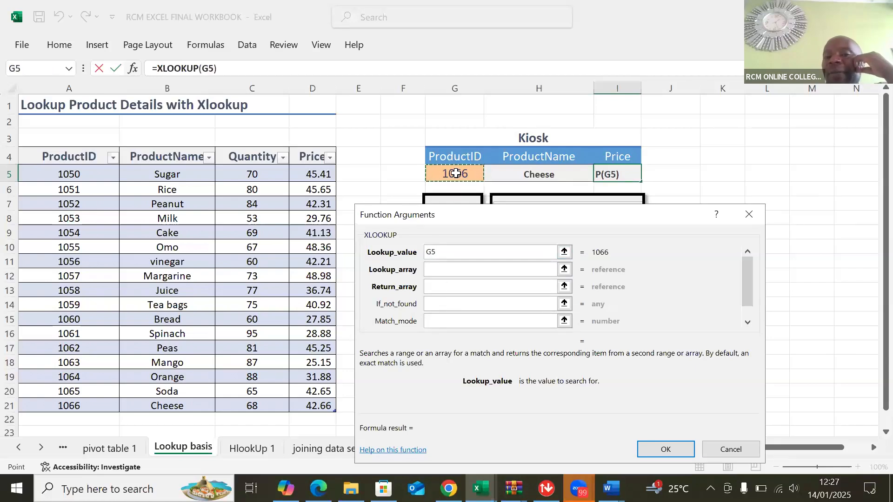
click(440, 271)
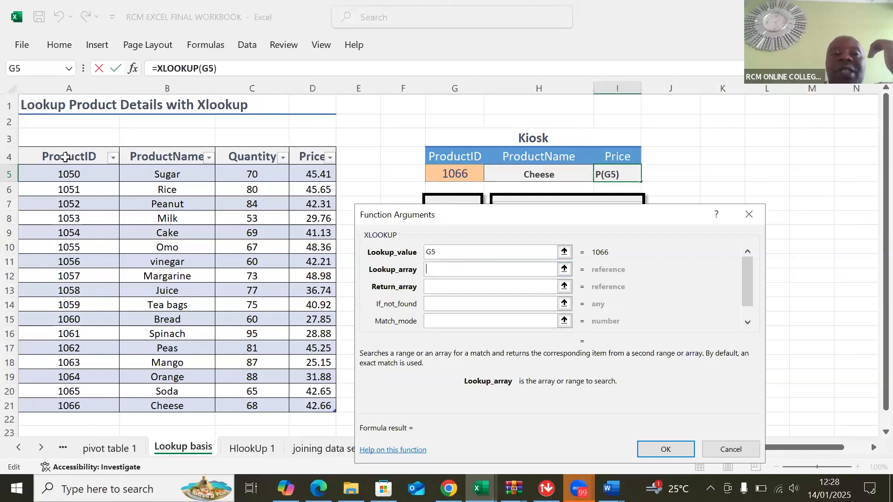
click(65, 157)
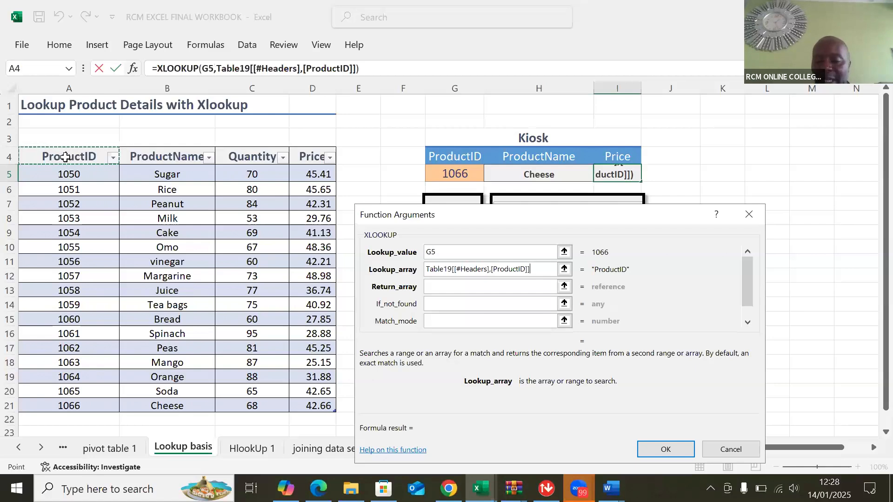
click(65, 158)
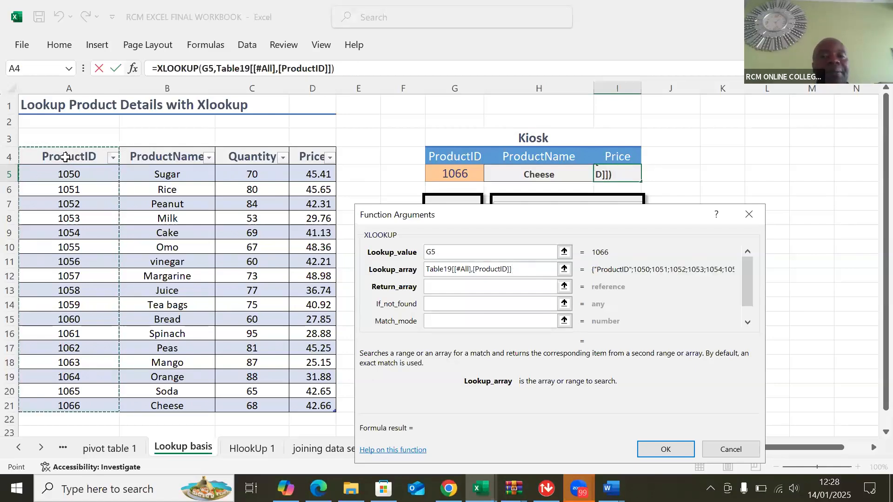
- Set the return array to the table's whole Price column including its header, and complete the XLOOKUP formula in I5
click(436, 283)
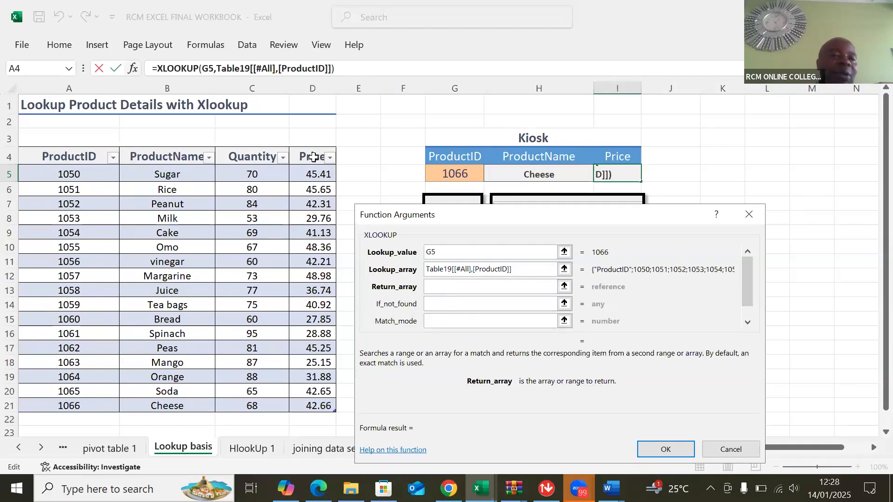
click(313, 157)
click(313, 158)
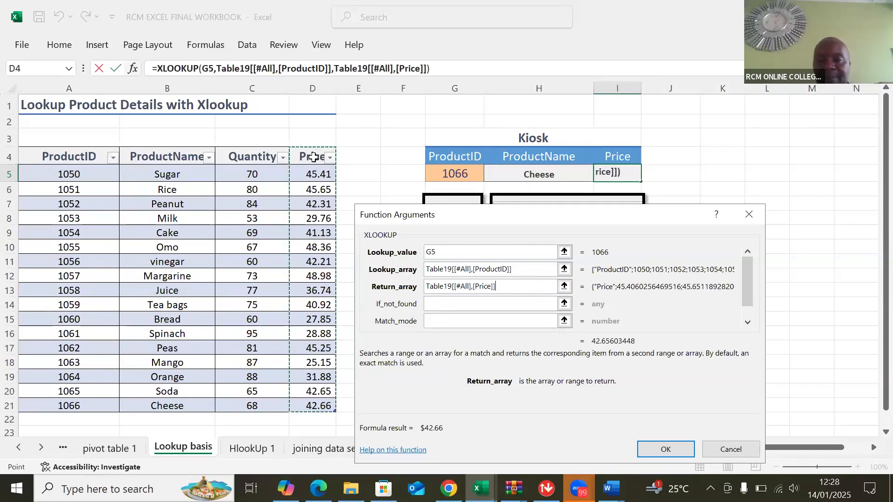
click(661, 450)
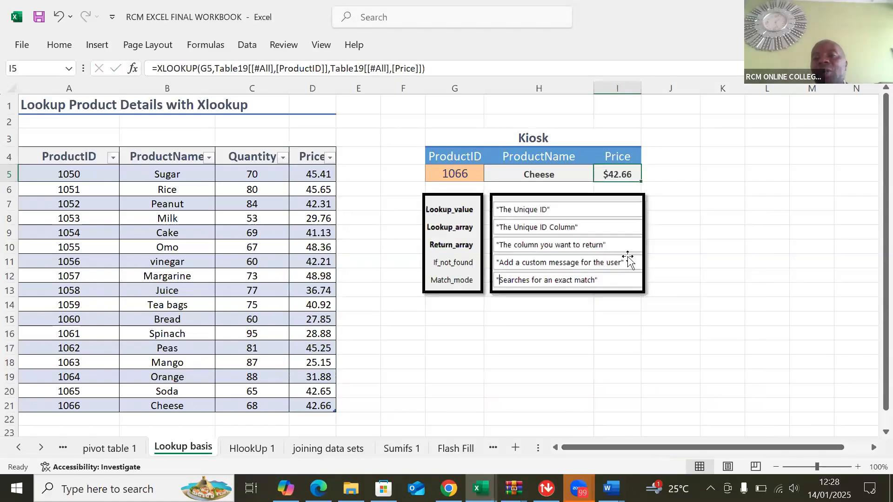
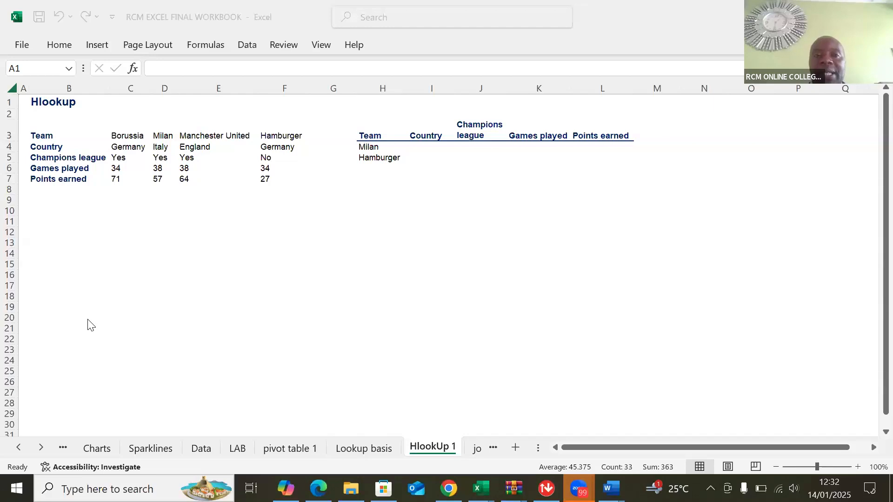
- Look through the workbook's sheets and switch from HlookUp 1 to the Lookup basis sheet
click(42, 447)
click(42, 446)
click(42, 447)
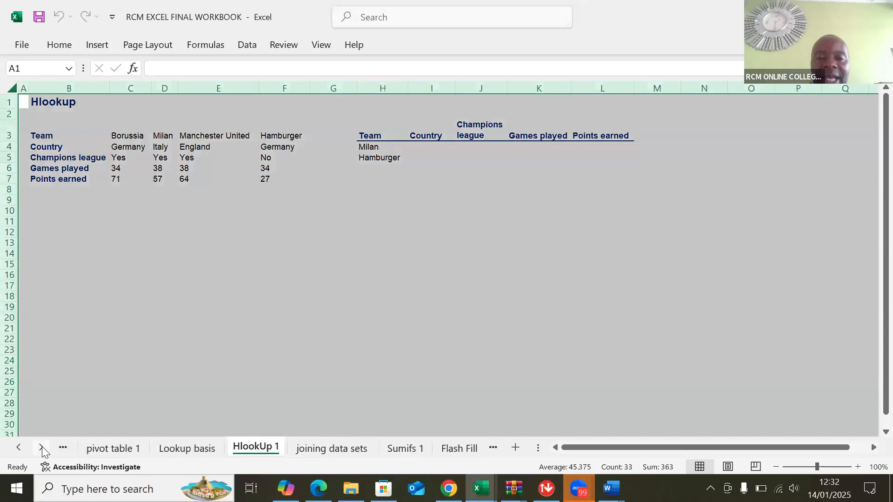
click(42, 446)
click(42, 446)
click(42, 447)
click(42, 447)
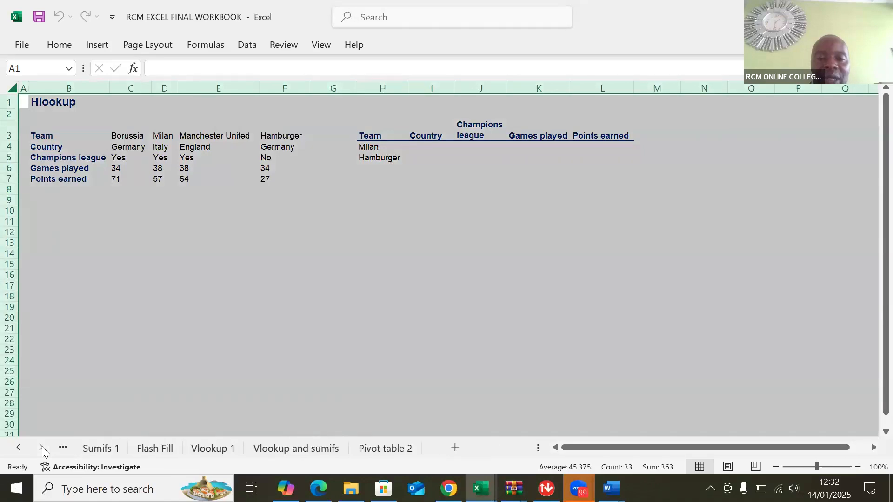
click(18, 448)
click(19, 448)
click(19, 448)
click(19, 448)
click(18, 448)
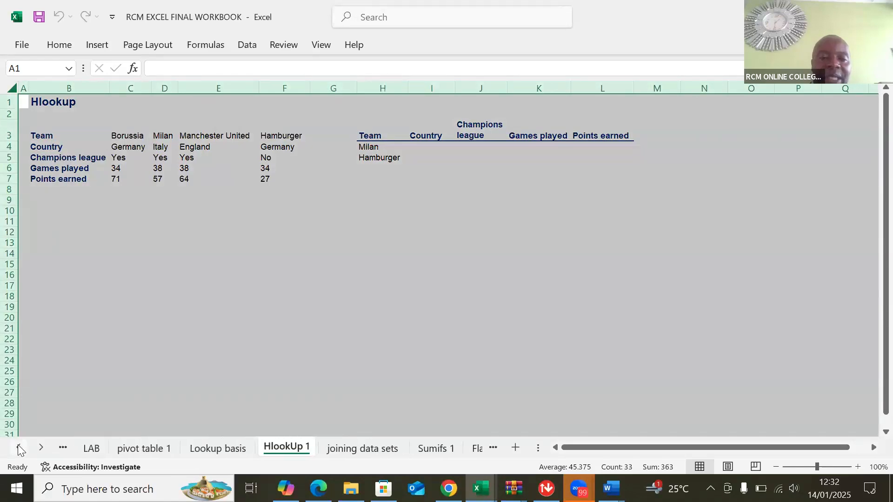
click(219, 448)
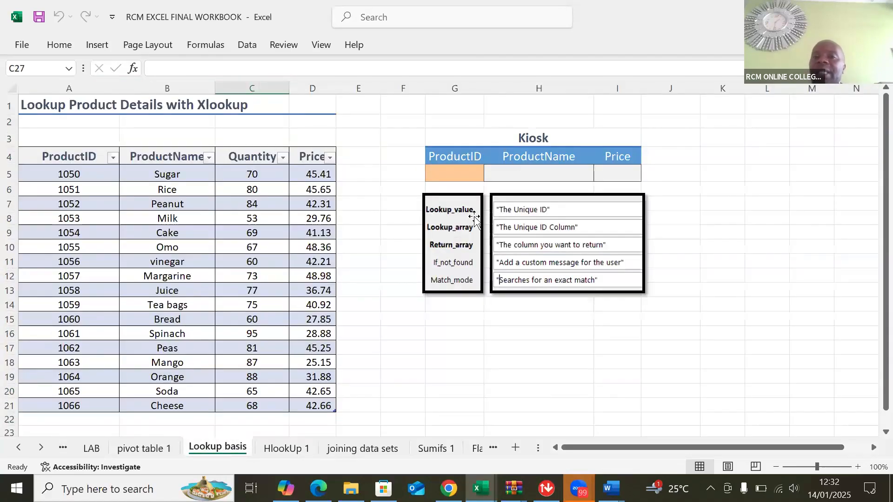
- Enter 1052 in the Kiosk's empty ProductID cell G5
click(462, 173)
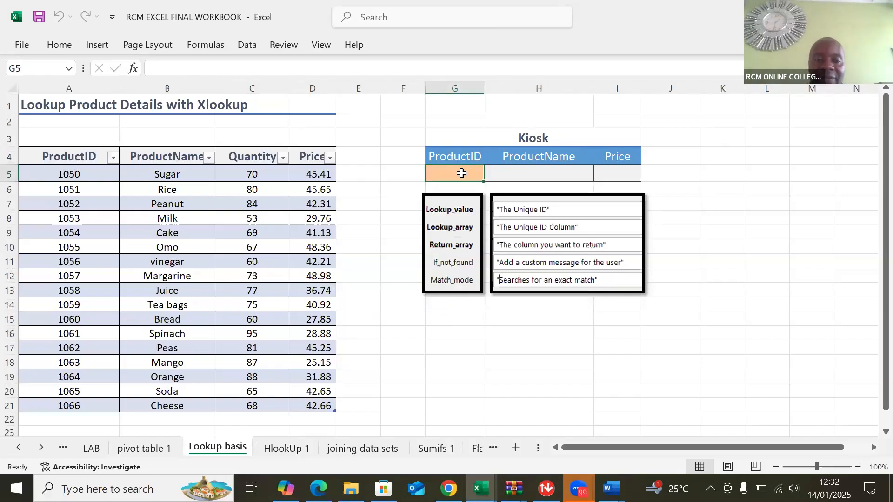
text(10)
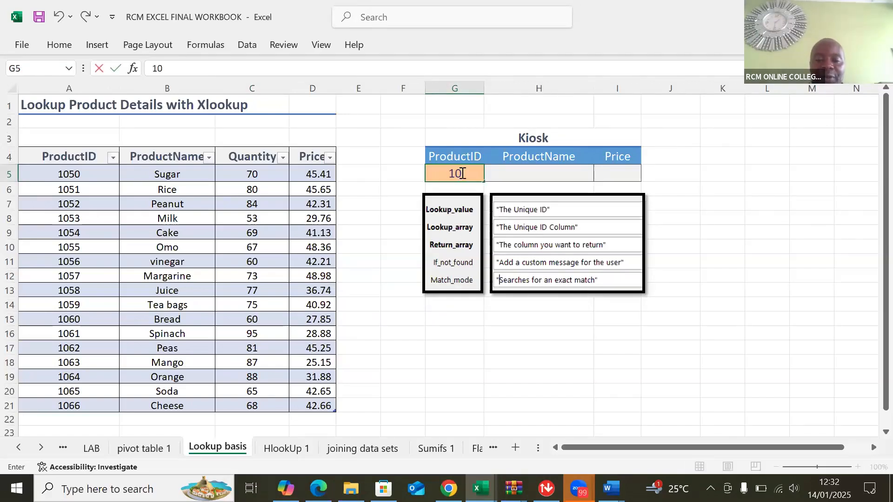
text(52)
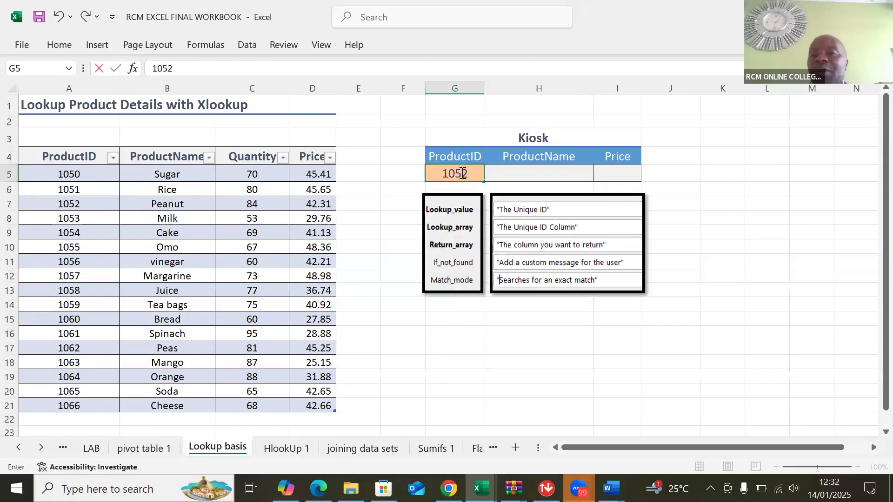
click(530, 173)
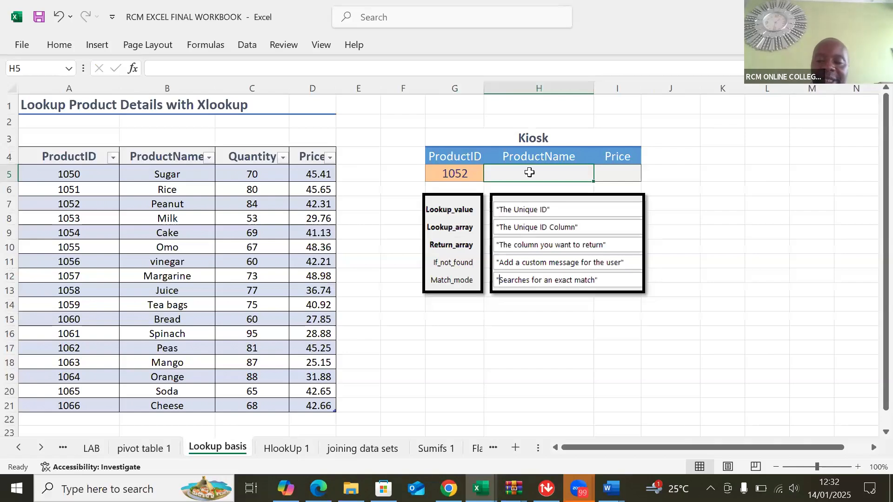
- Enter the text "home" in the Kiosk's ProductName cell H5, checking which Home commands are available while the cell is being edited
text(=)
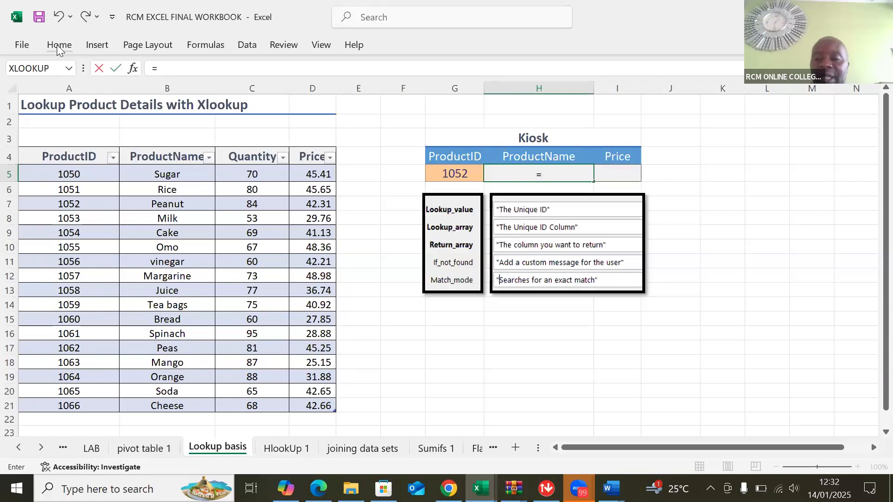
key(BackSpace)
text(ho)
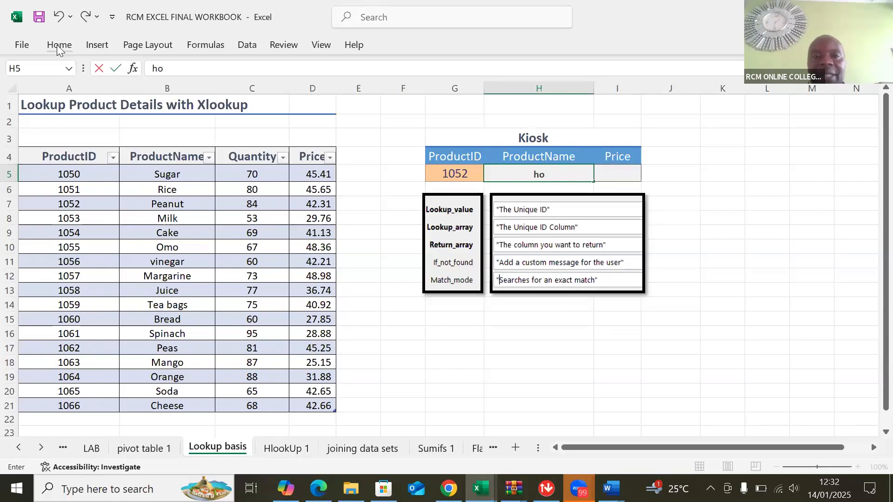
text(me)
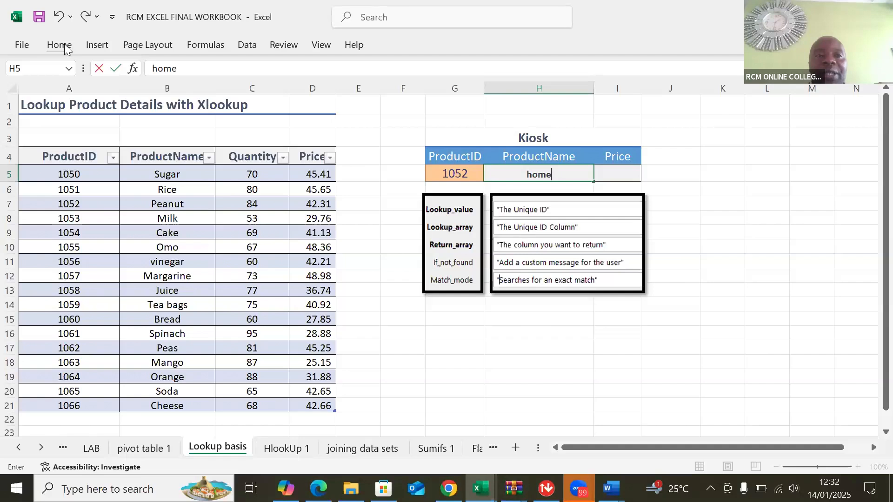
click(65, 45)
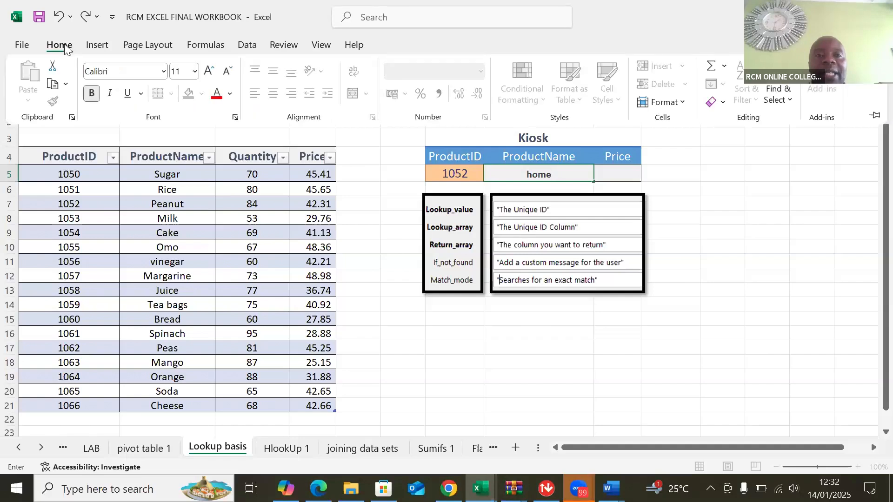
click(731, 210)
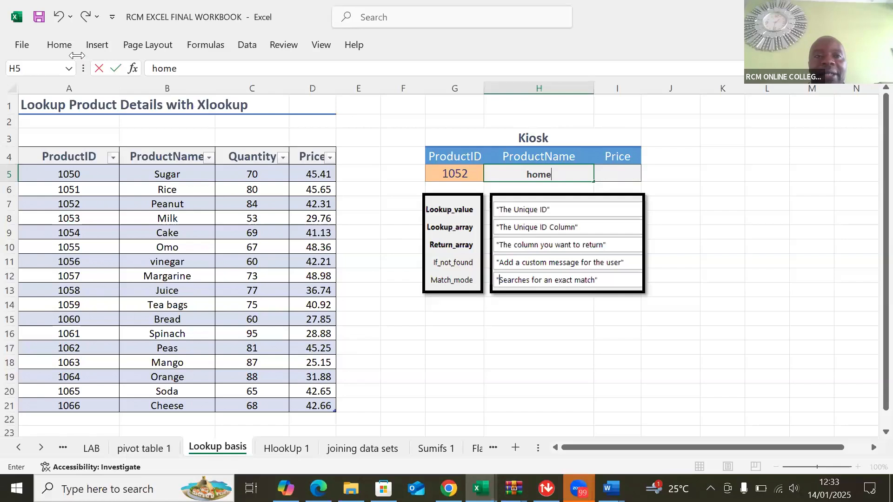
click(64, 46)
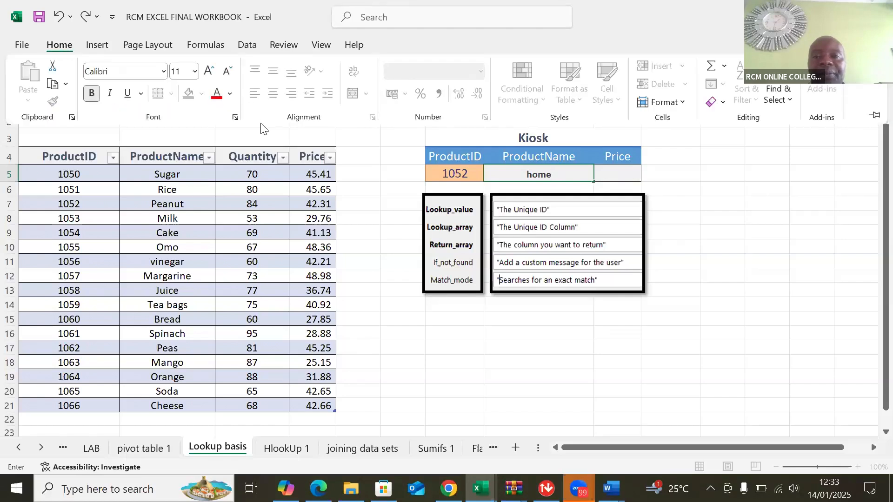
click(688, 190)
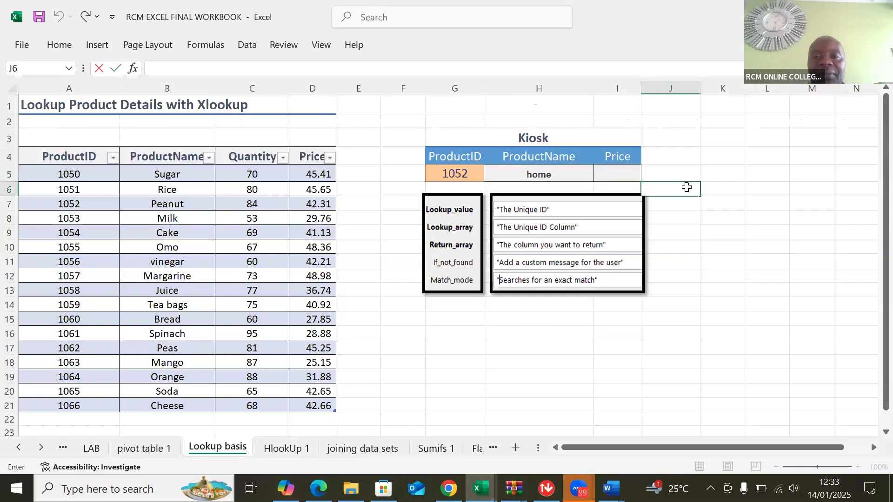
- Clear the text "home" from the Kiosk's ProductName cell H5
click(543, 175)
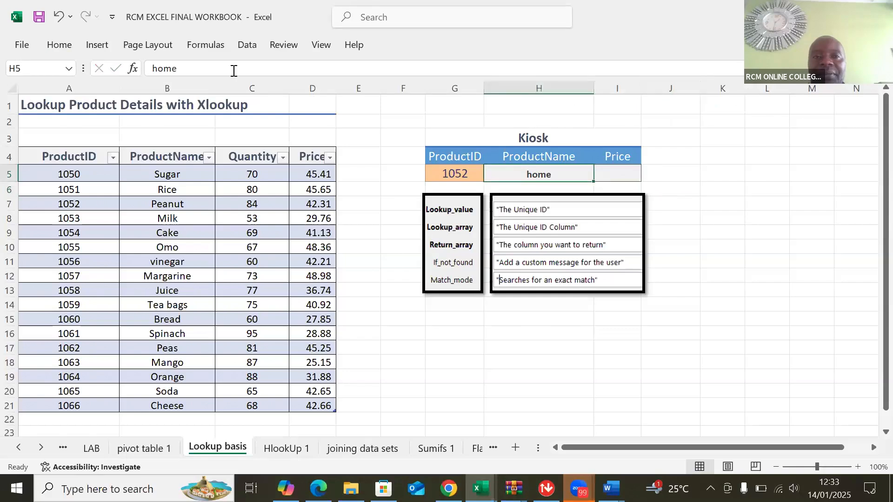
click(66, 48)
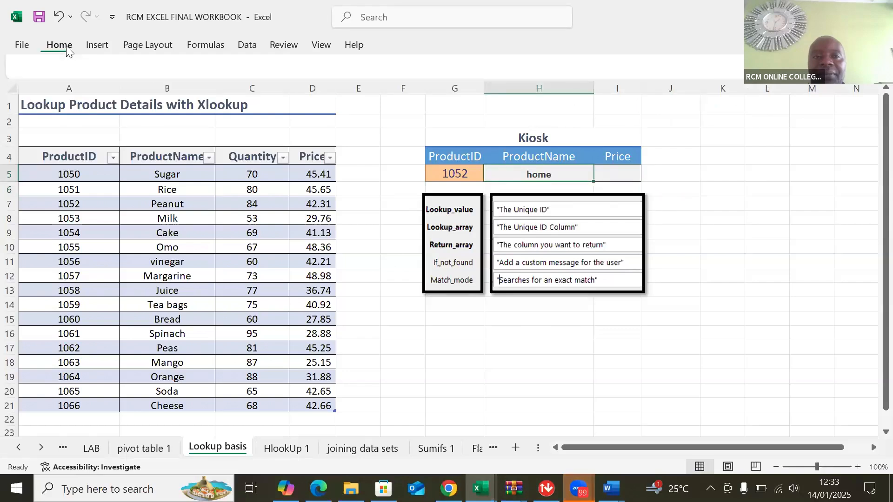
click(552, 174)
key(BackSpace)
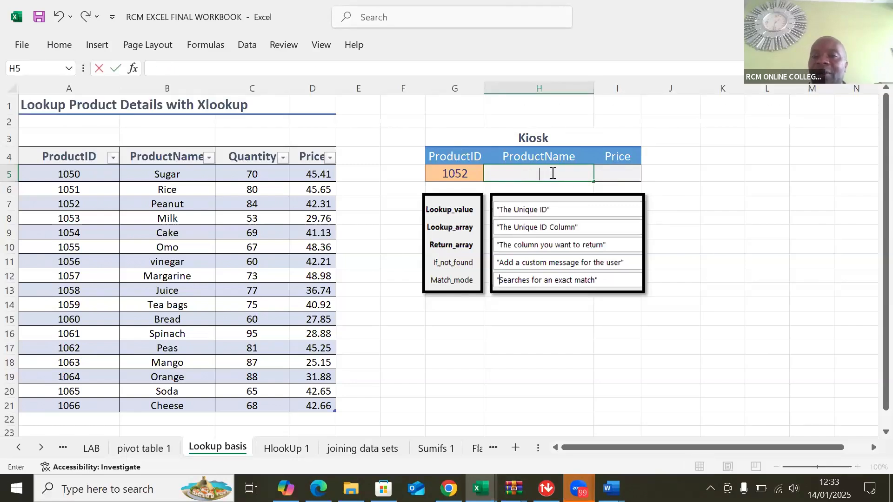
text(=)
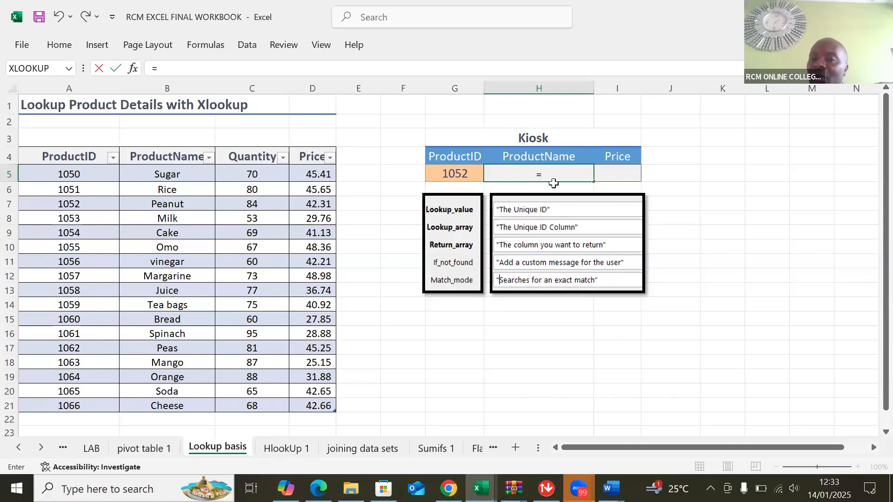
key(BackSpace)
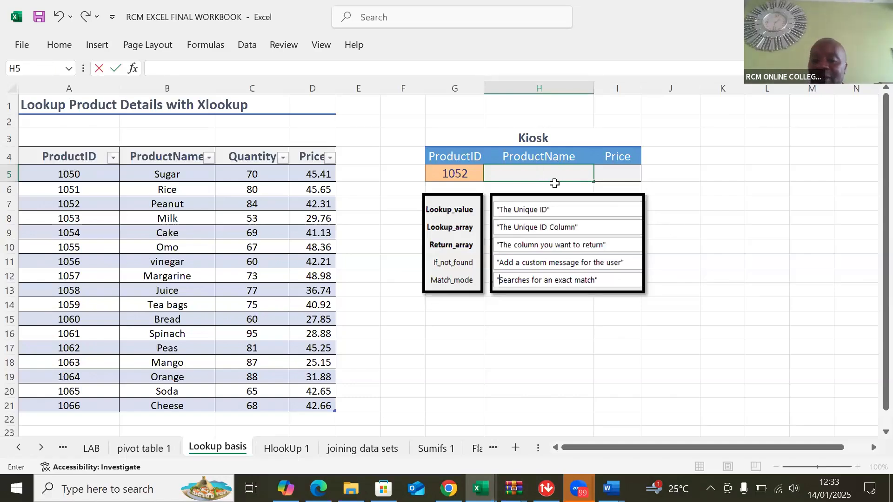
- Enter "gh" in the Kiosk's ProductName cell H5 and show the Home commands with the entry committed
text(gh)
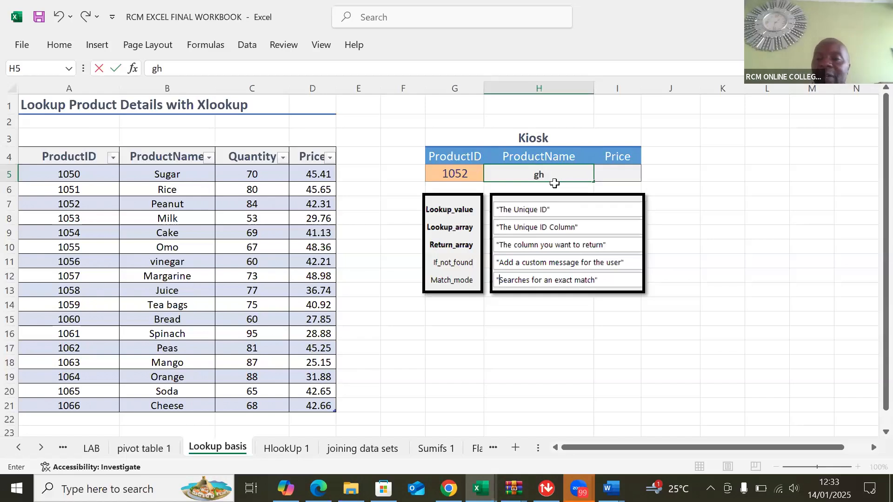
key(Return)
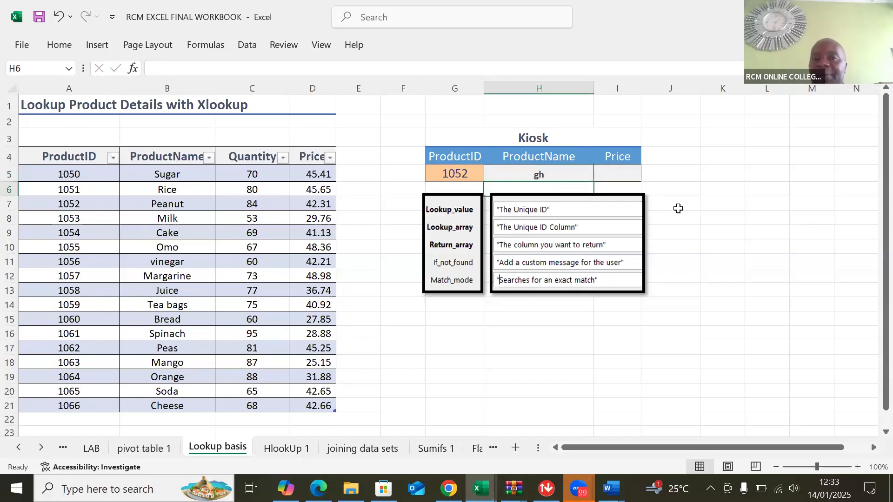
click(59, 45)
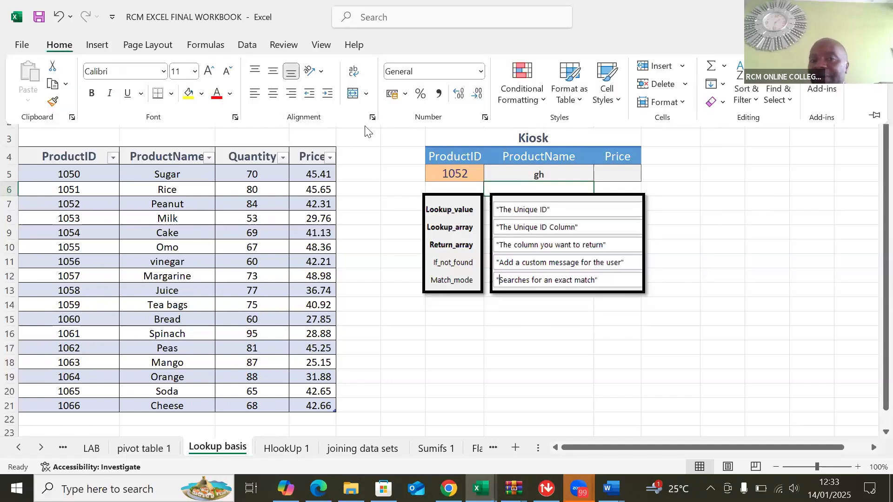
- Left-align the Kiosk's ProductName cell H5
click(256, 95)
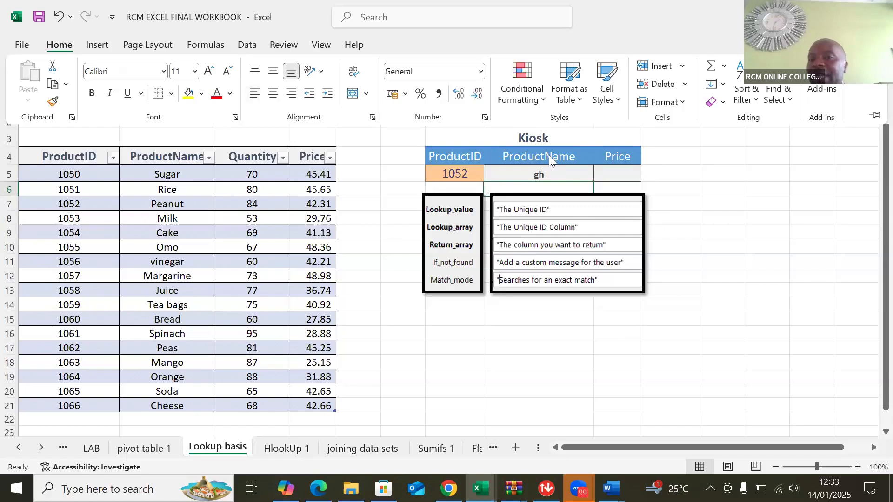
click(753, 219)
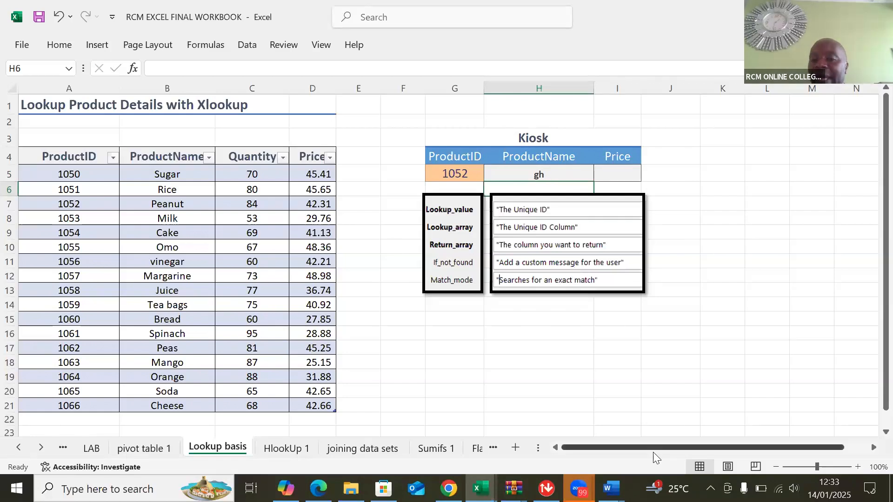
click(543, 175)
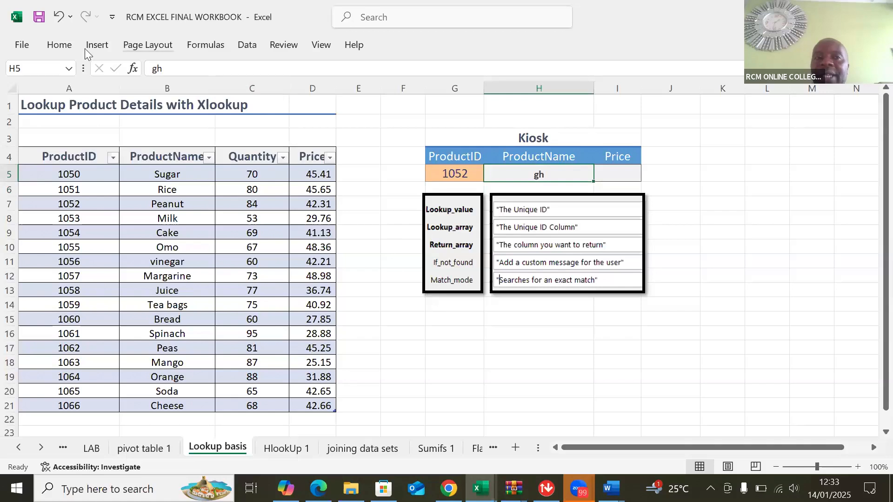
click(59, 47)
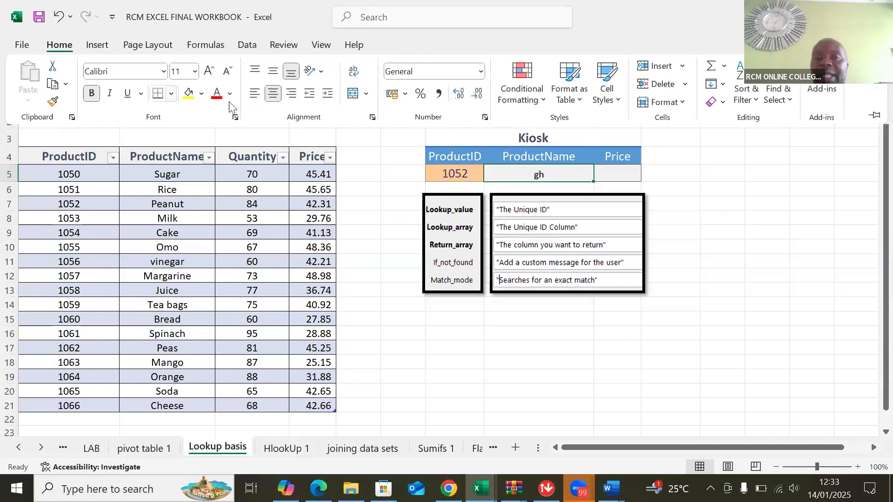
click(254, 94)
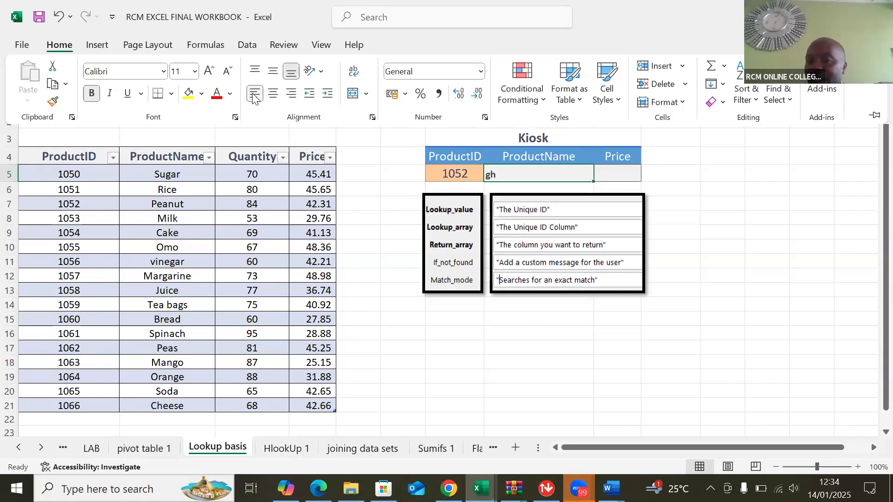
- Replace the text in the Kiosk's ProductName cell H5 with "h"
click(504, 172)
key(Delete)
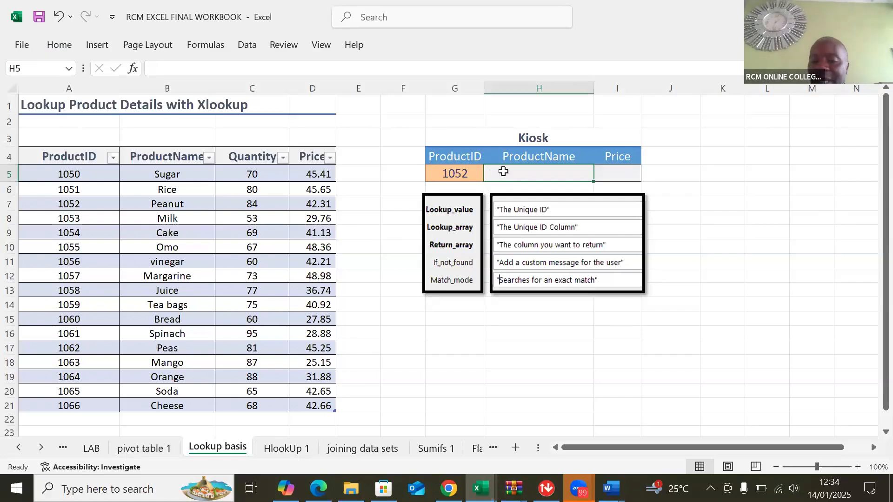
text(h)
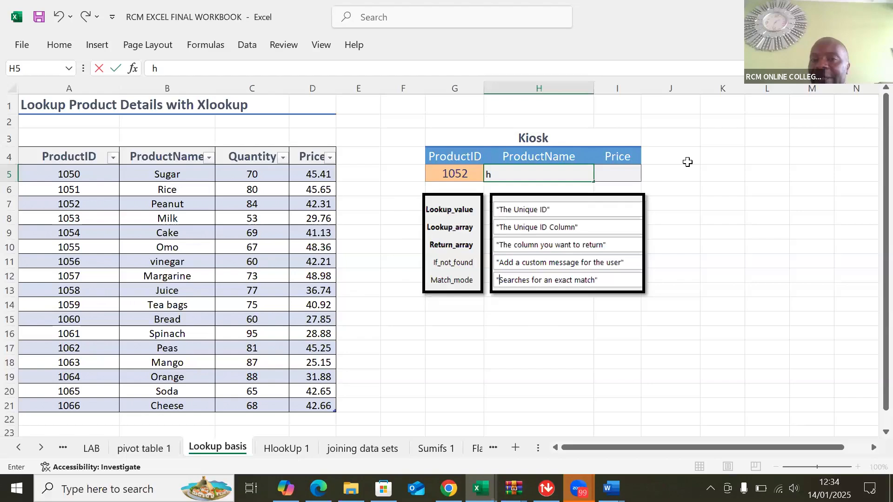
key(Return)
click(521, 176)
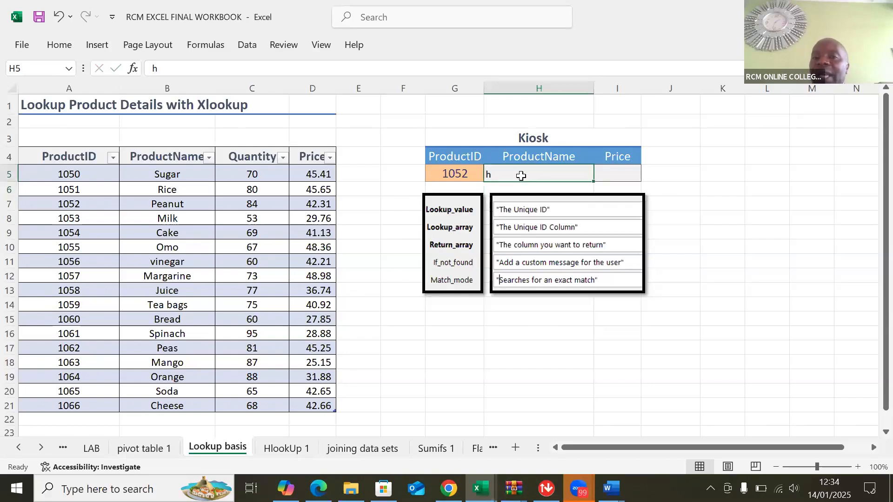
- Try right alignment on the Kiosk's ProductName cell H5, and return it to left alignment
click(68, 43)
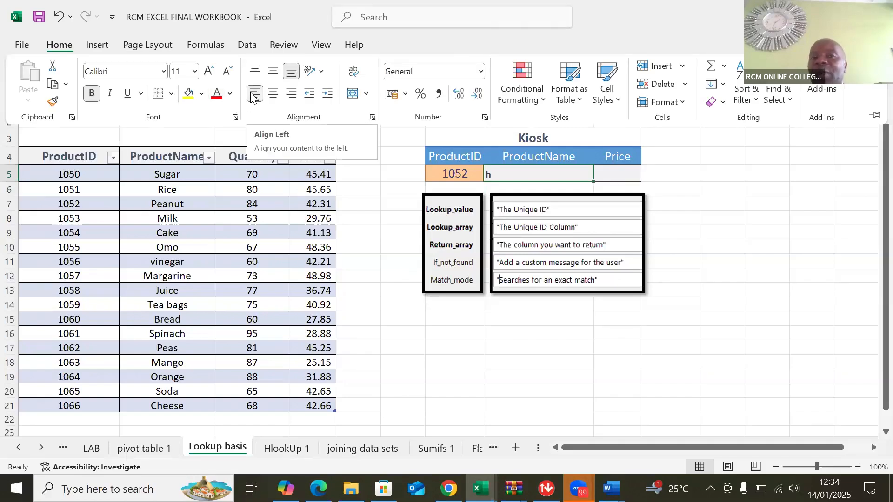
click(293, 94)
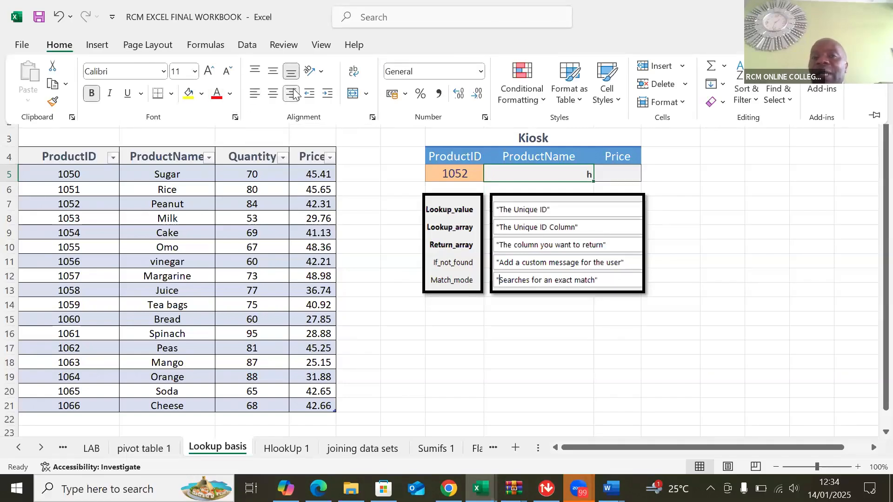
click(256, 94)
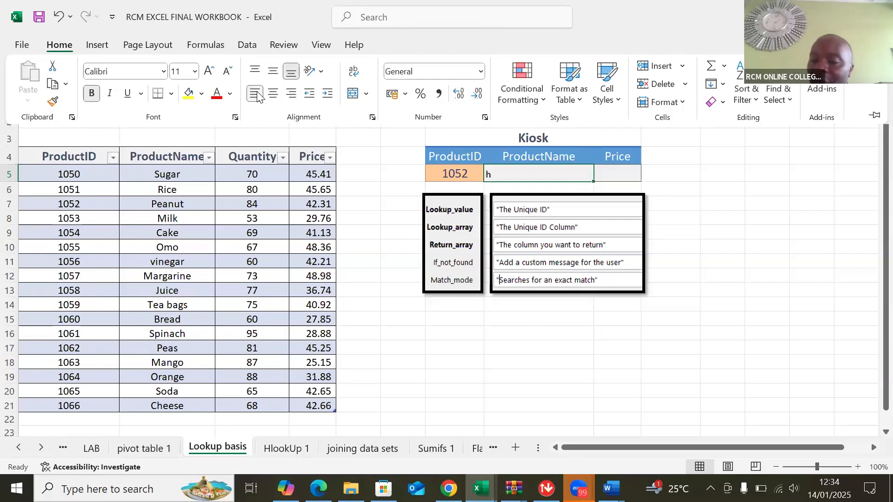
- Enter an XLOOKUP formula in H5 using G5 as lookup value, the whole ProductID column as lookup array and the whole ProductName column as return array
key(BackSpace)
text(=)
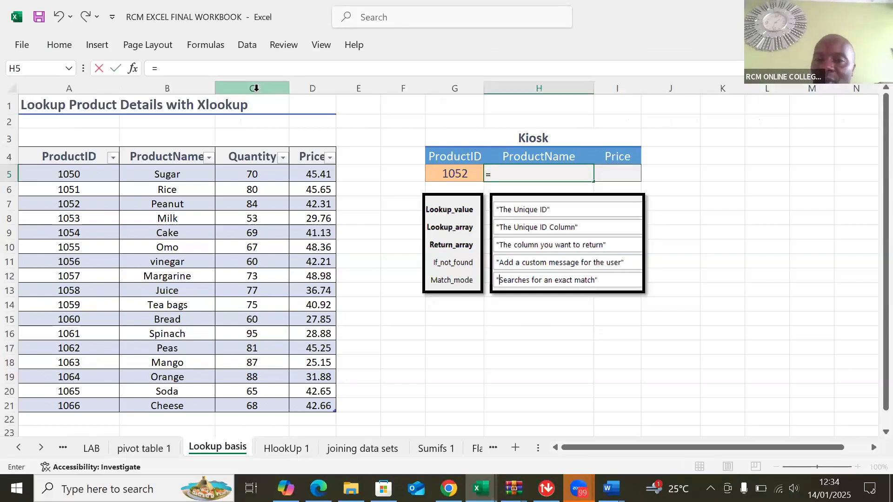
text(xloo)
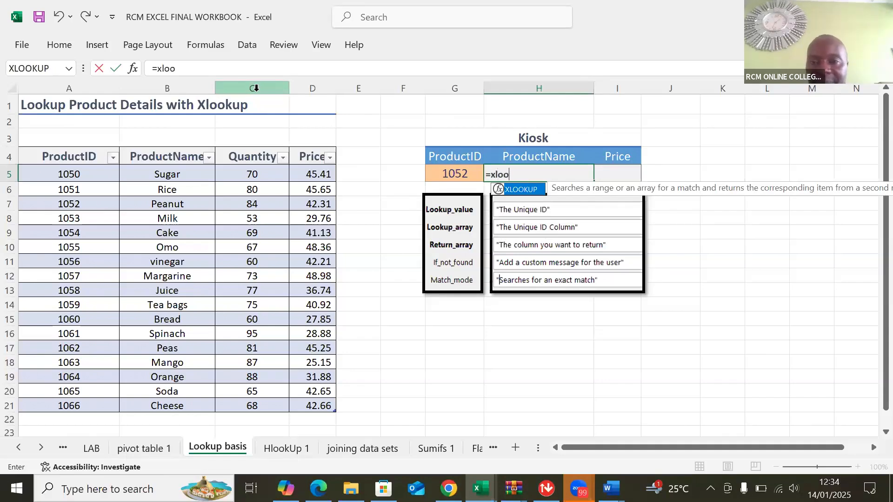
key(Tab)
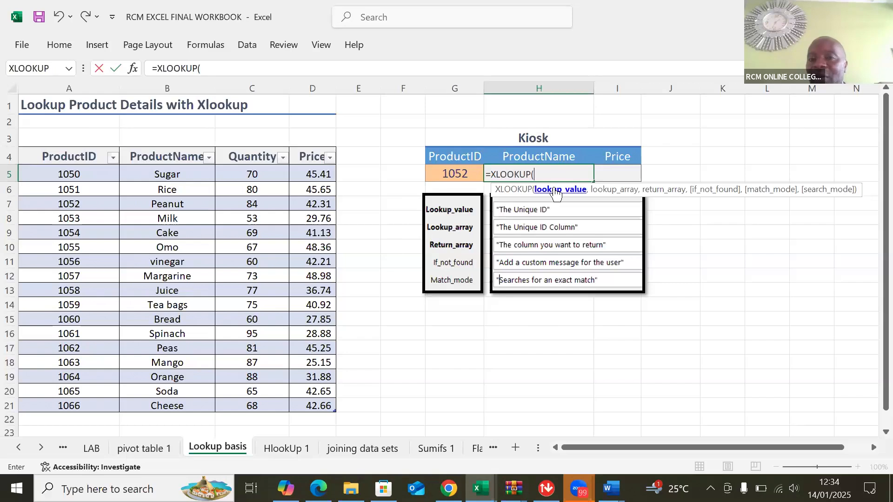
click(451, 175)
text(,)
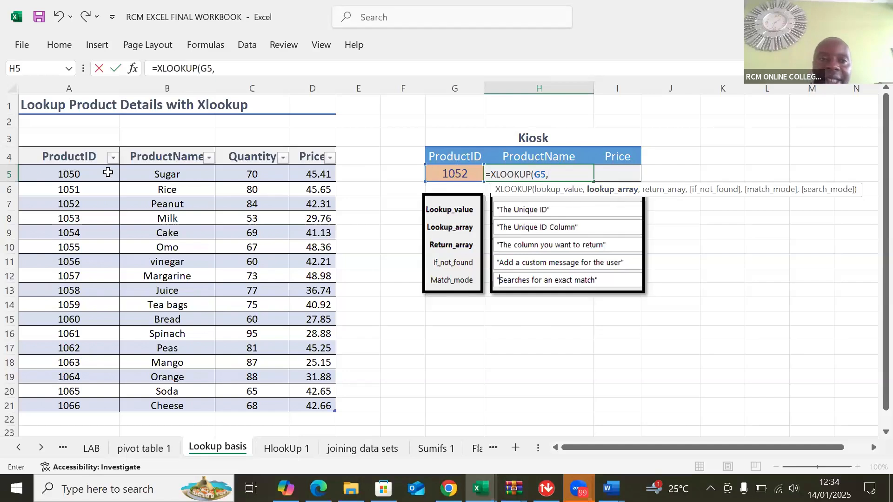
click(69, 159)
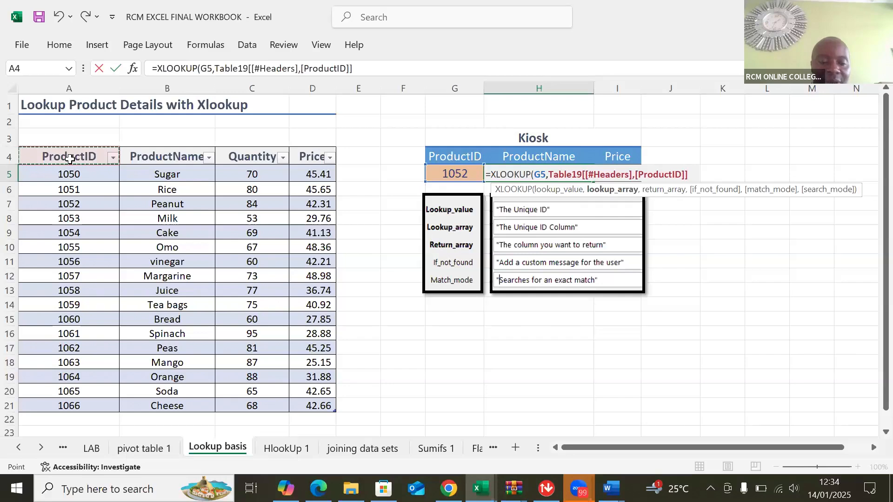
click(70, 159)
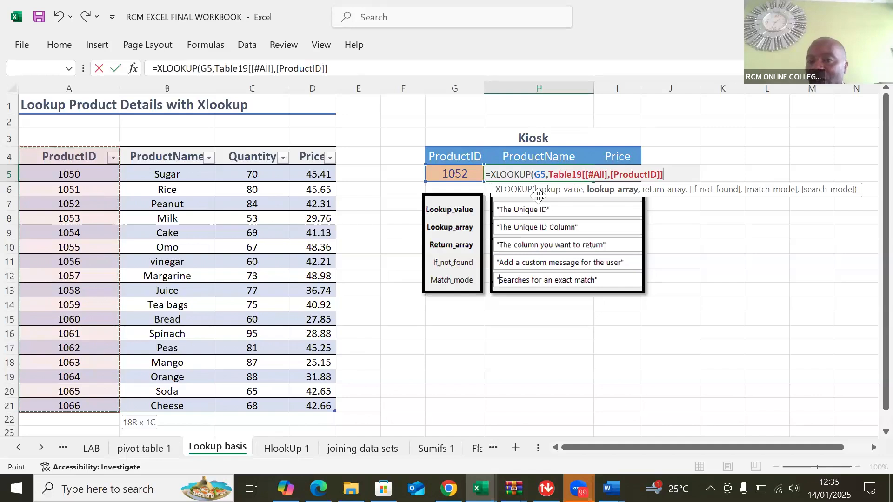
text(,)
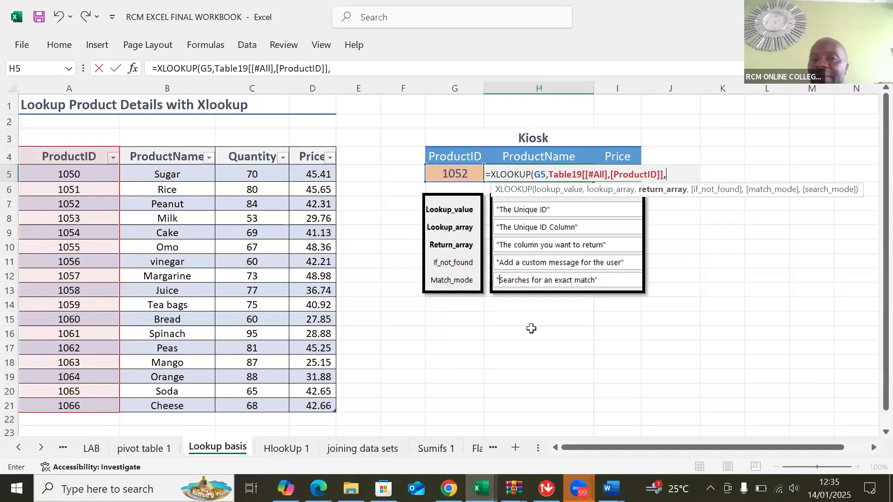
click(154, 157)
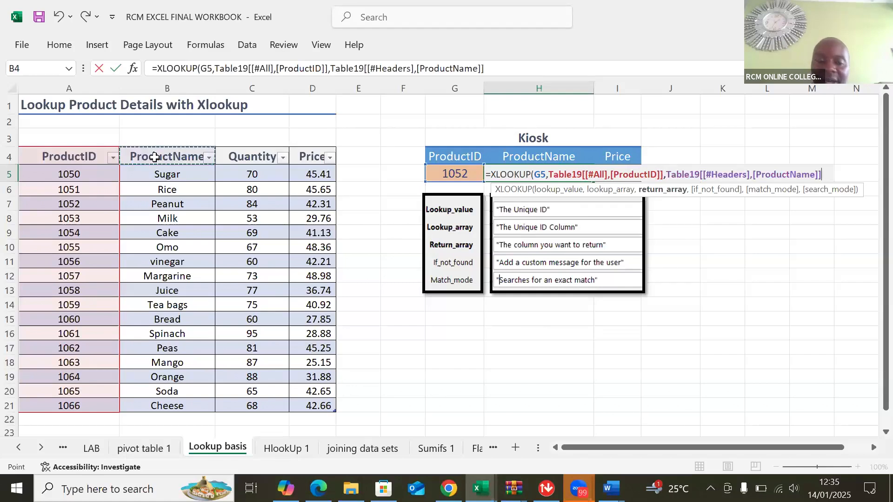
click(154, 158)
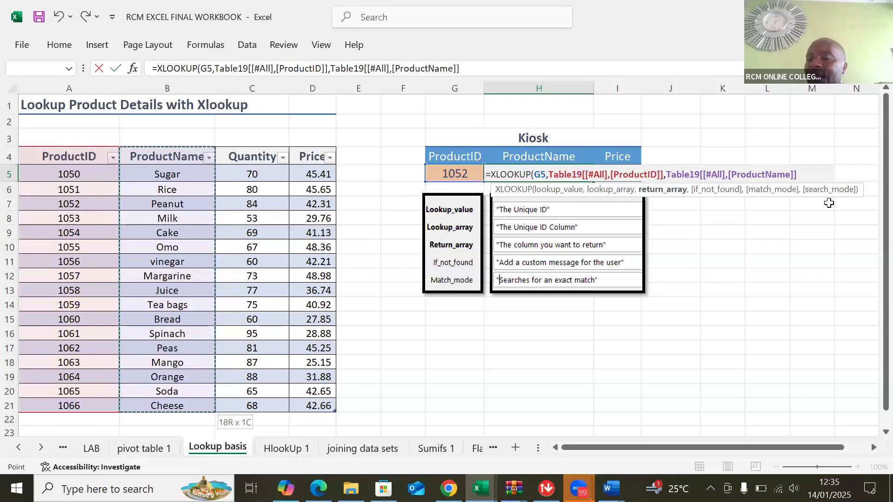
key(Return)
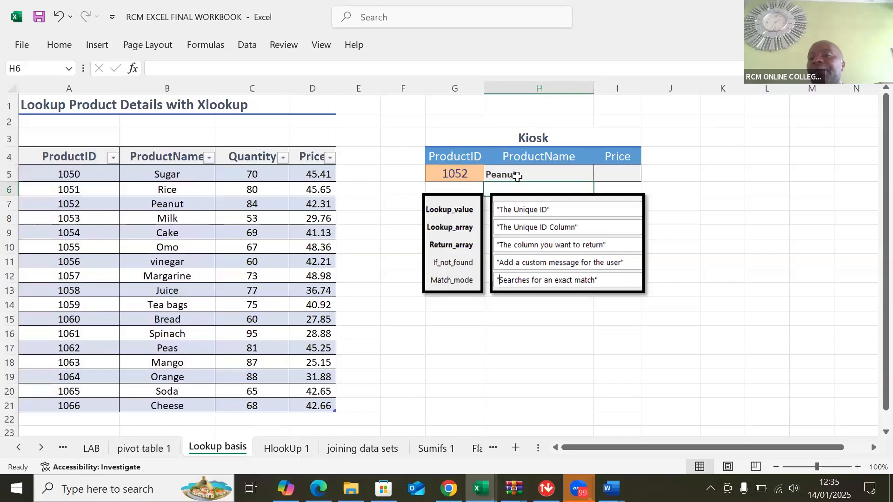
- Enter a lone "=" in the Kiosk's Price cell I5 and left-align the cell
click(620, 175)
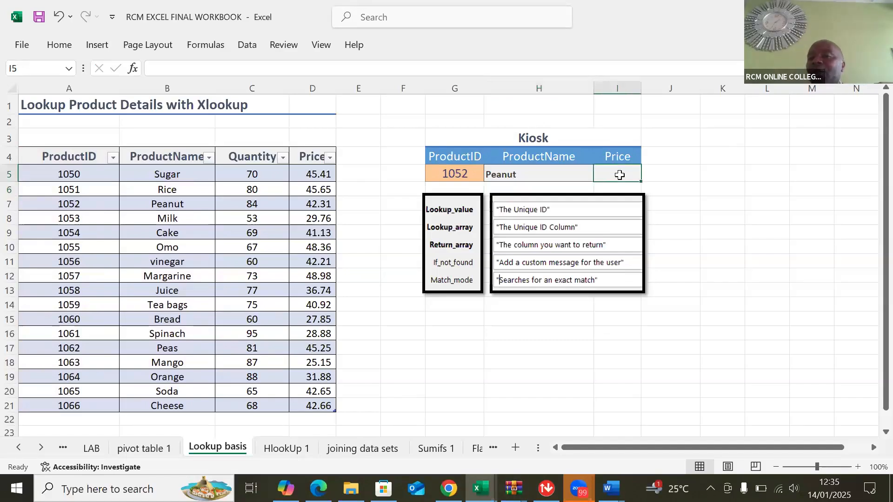
text(=)
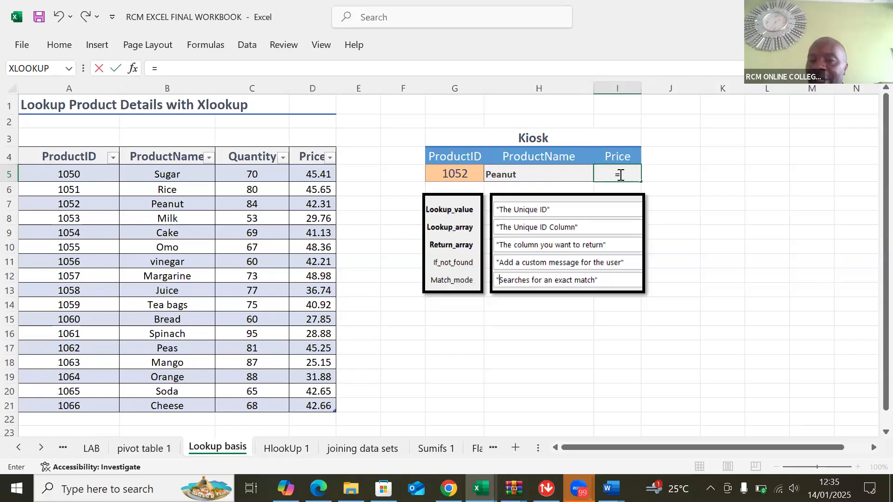
key(Return)
click(619, 175)
text(=)
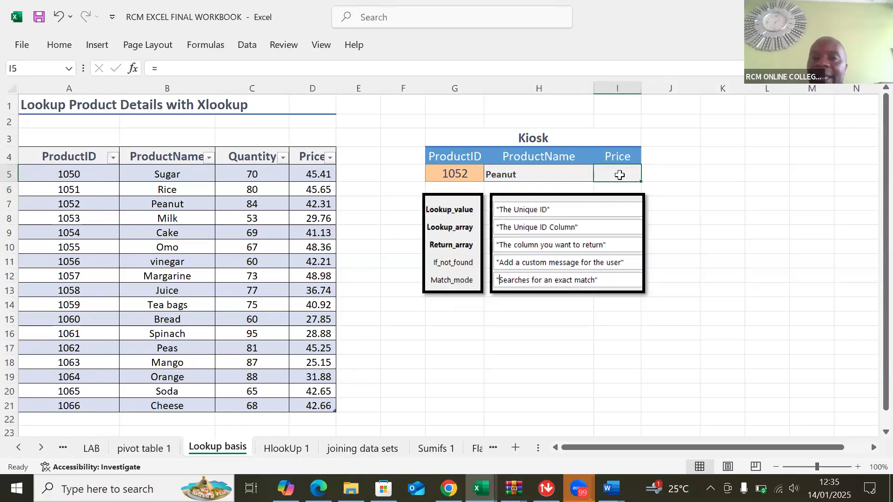
click(63, 48)
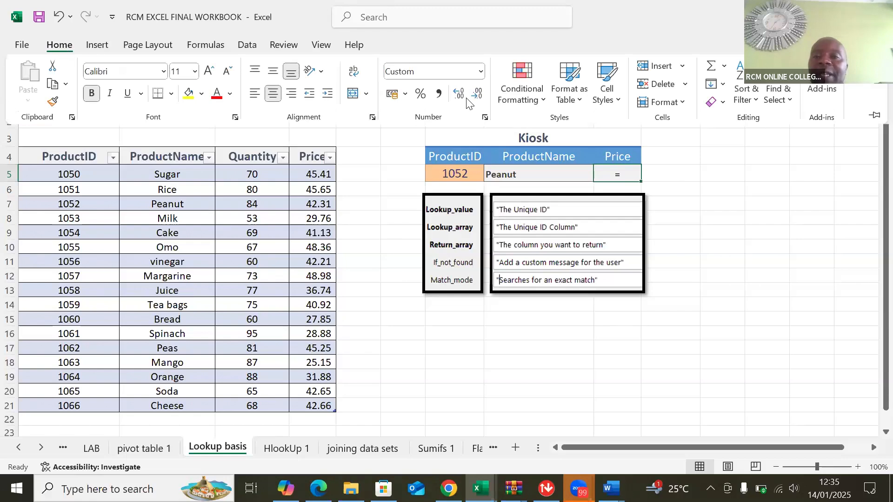
click(254, 96)
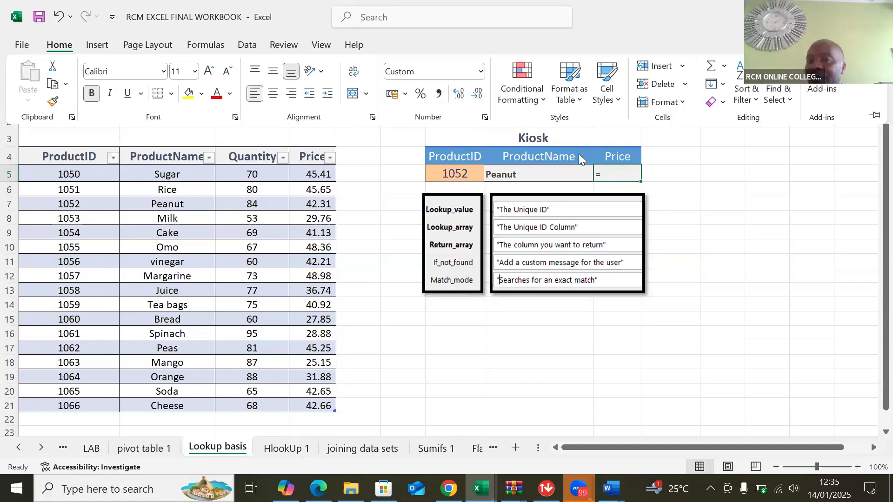
- Enter an XLOOKUP formula in the Kiosk's Price cell I5 with G5 as lookup value, the whole ProductID column as lookup array and the whole Price column as return array
click(603, 173)
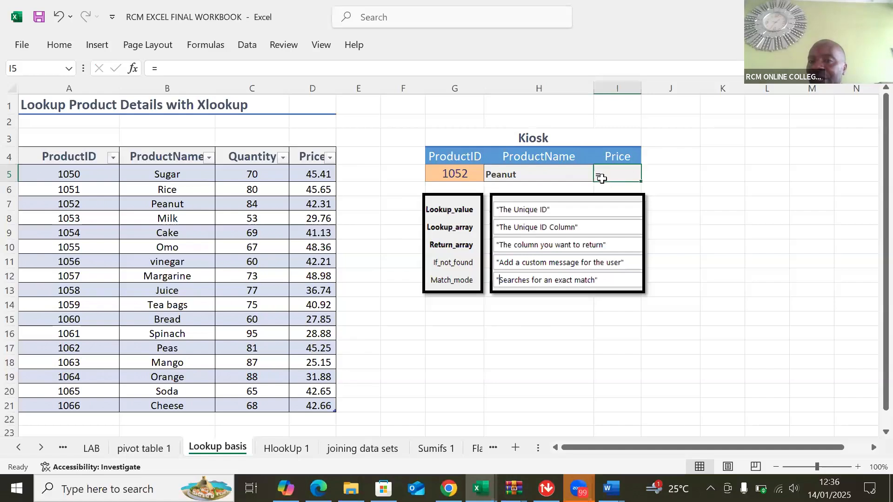
double_click(602, 179)
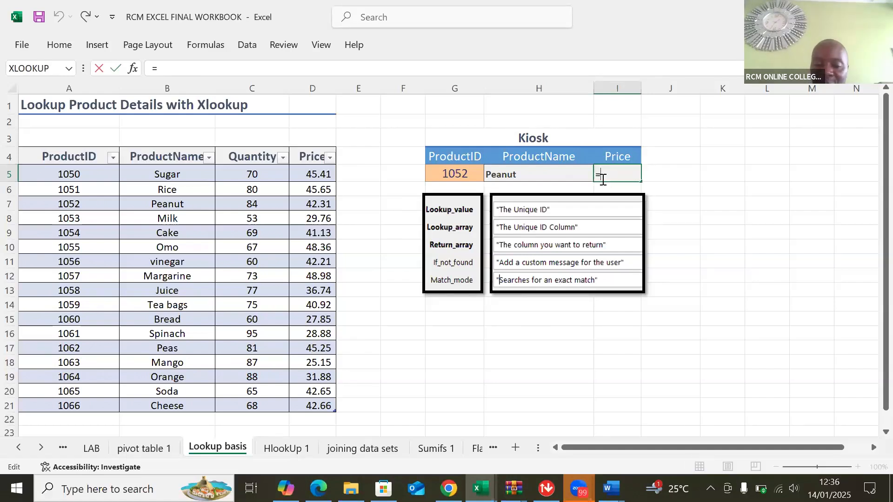
text(xl)
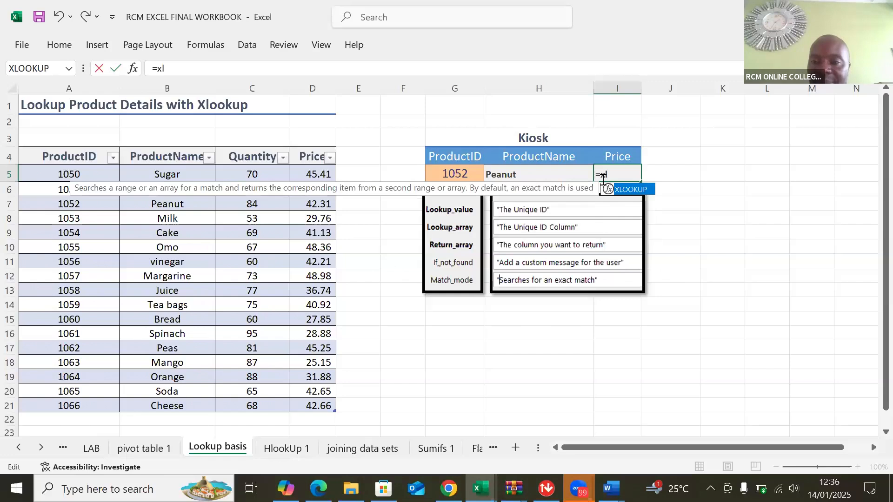
text(oo)
key(Tab)
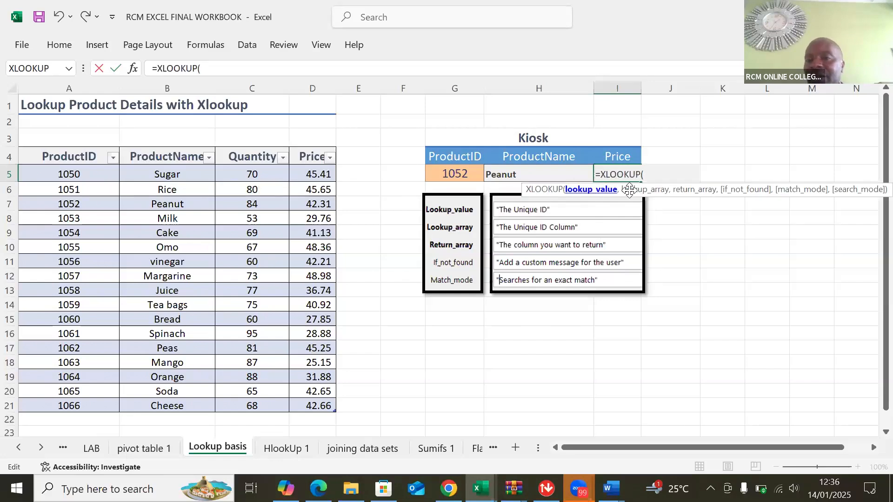
click(450, 175)
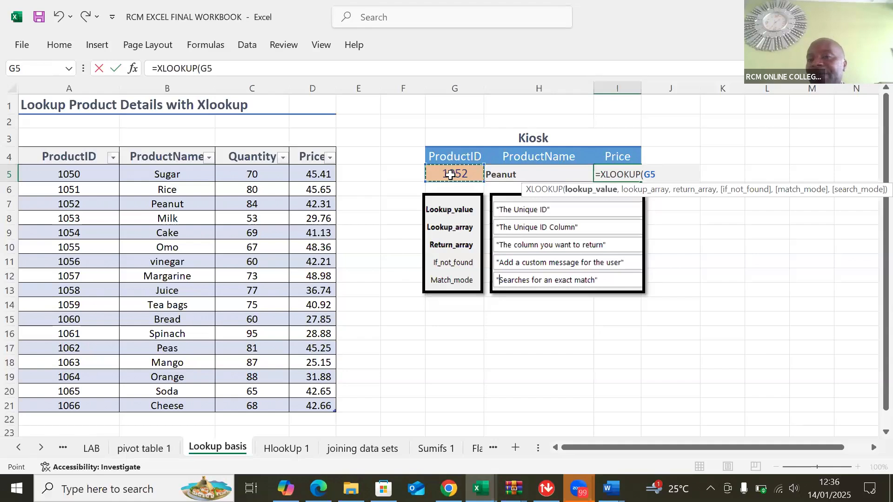
text(,)
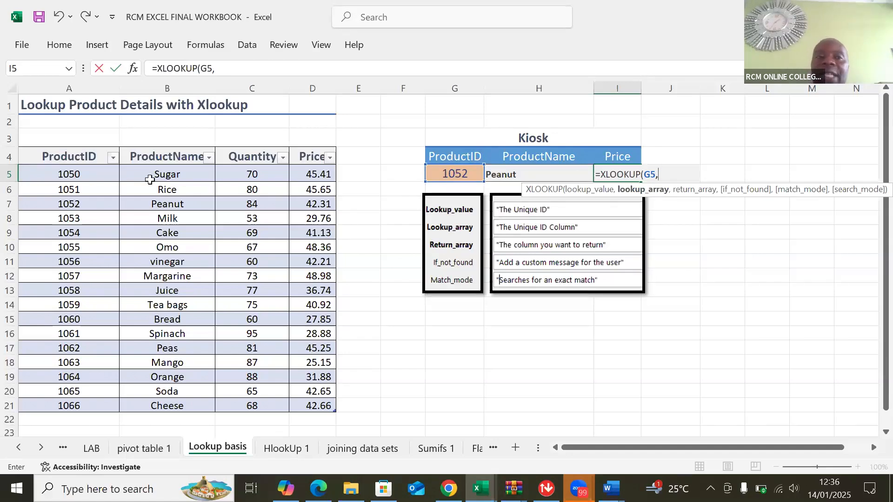
click(68, 157)
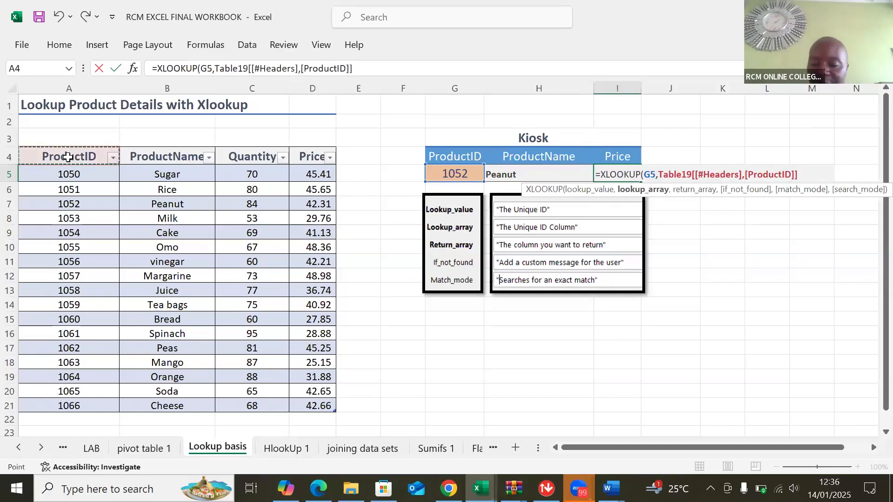
key(ctrl+shift+Down)
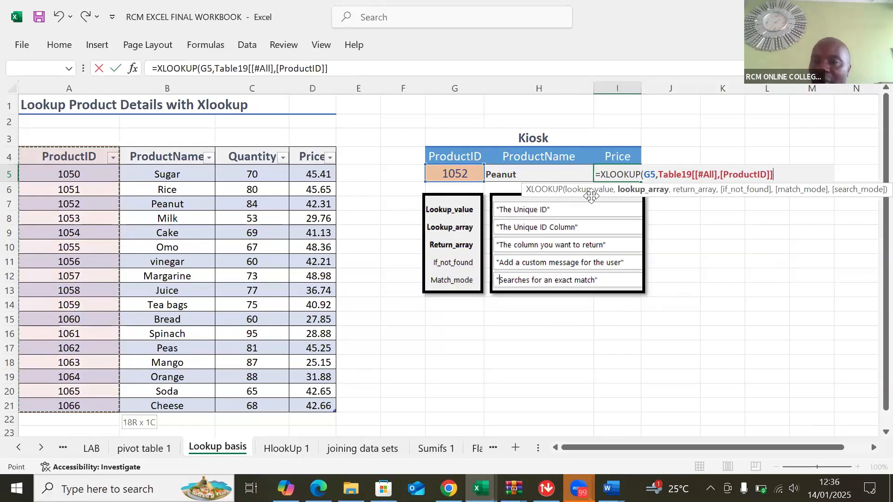
text(,)
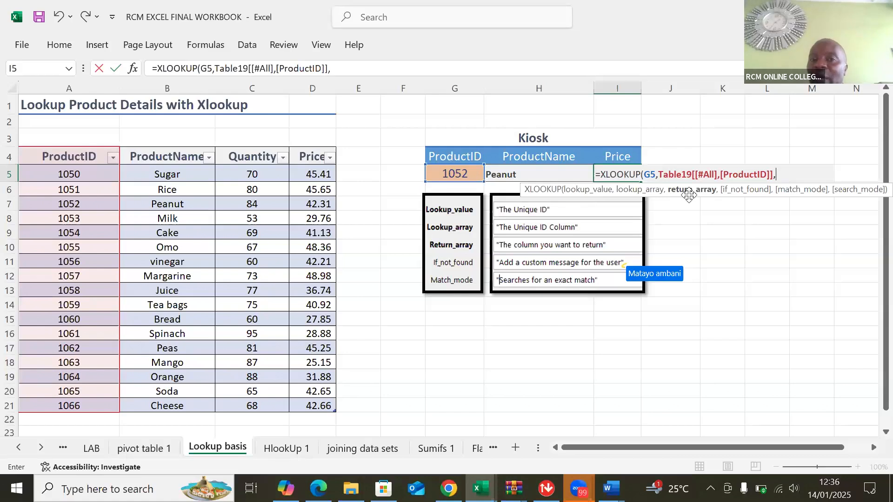
click(311, 157)
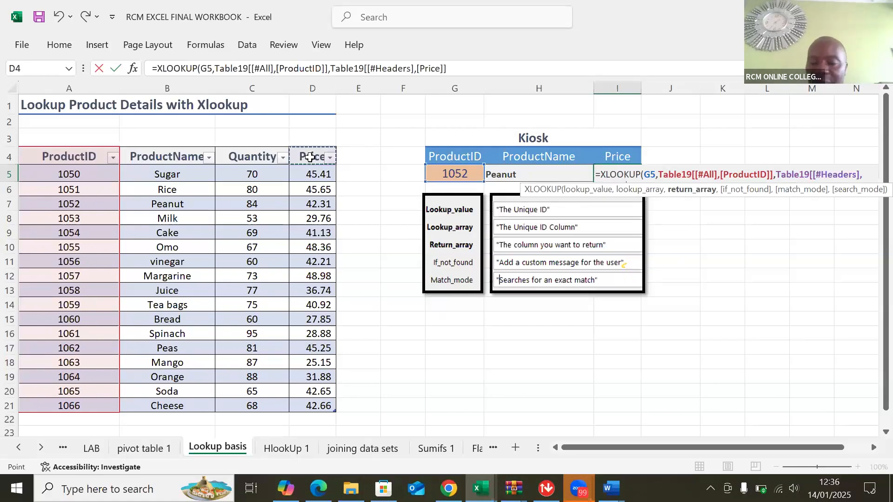
click(310, 157)
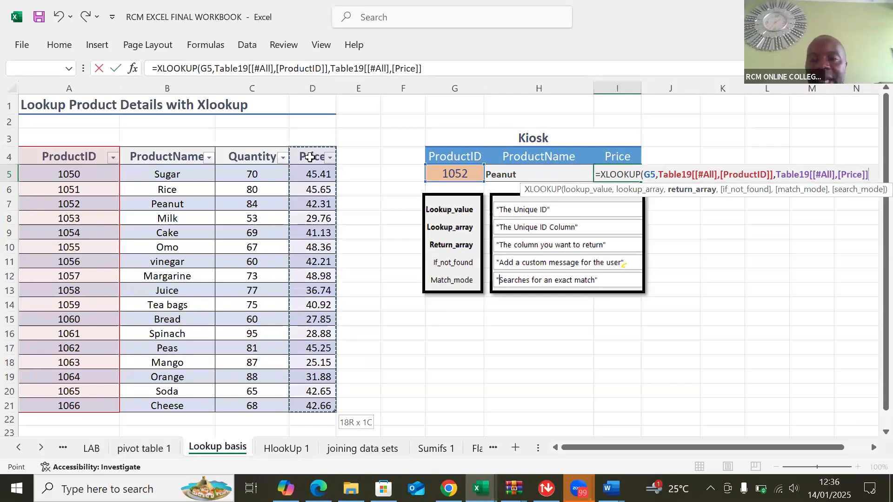
key(Return)
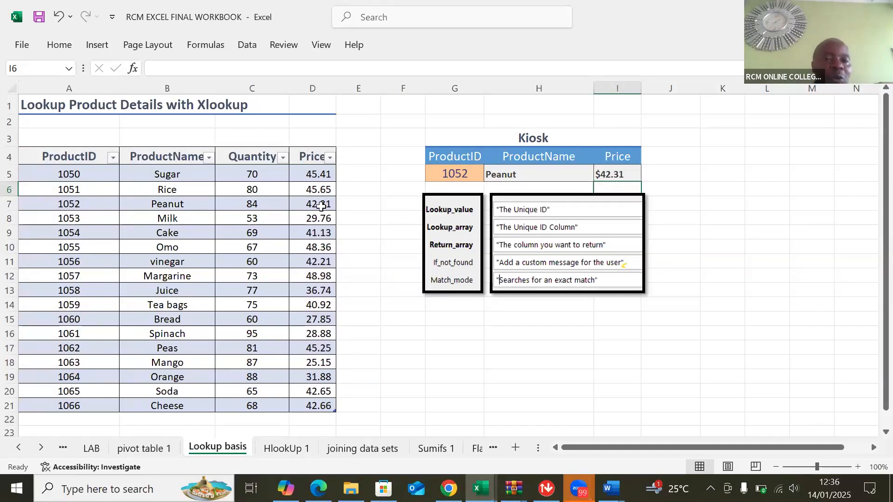
- Set the Kiosk's ProductID in G5 to 1060
click(459, 173)
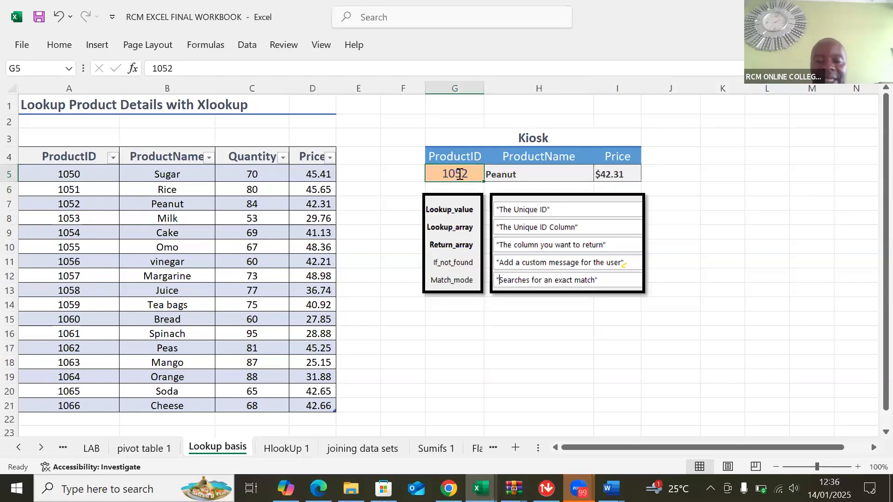
text(106)
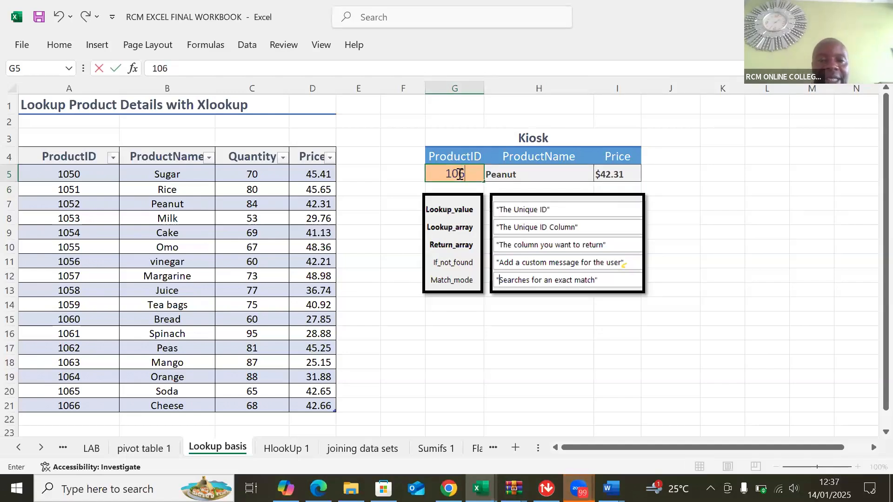
text(0)
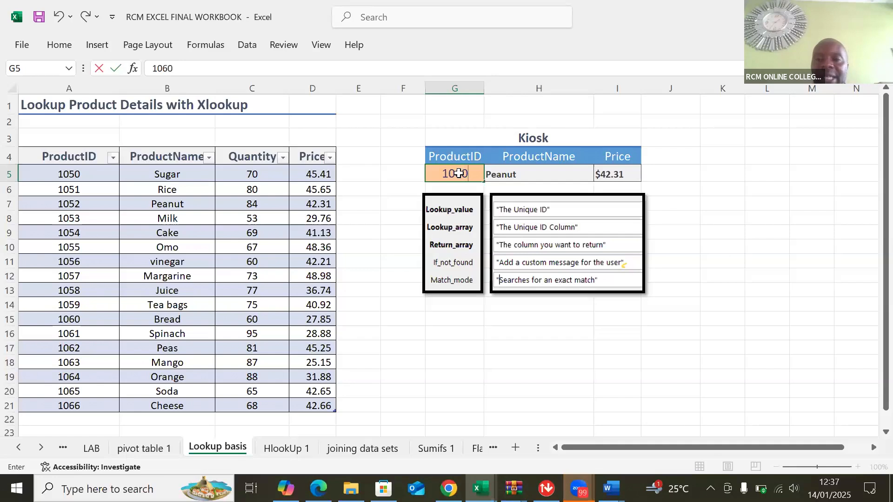
key(Return)
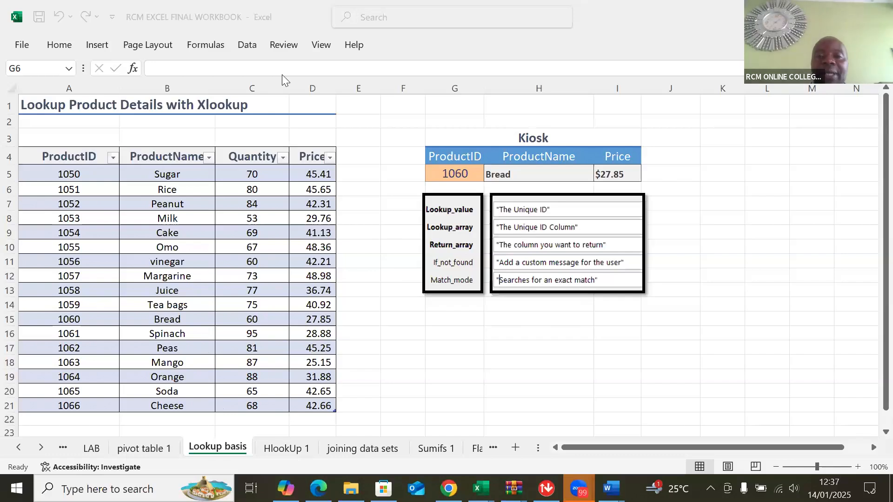
- On the joining data sets sheet, start an XLOOKUP formula in the Order Form's Region cell I4 with the same row's SalesRep as lookup value
click(367, 451)
drag(687, 446, 584, 447)
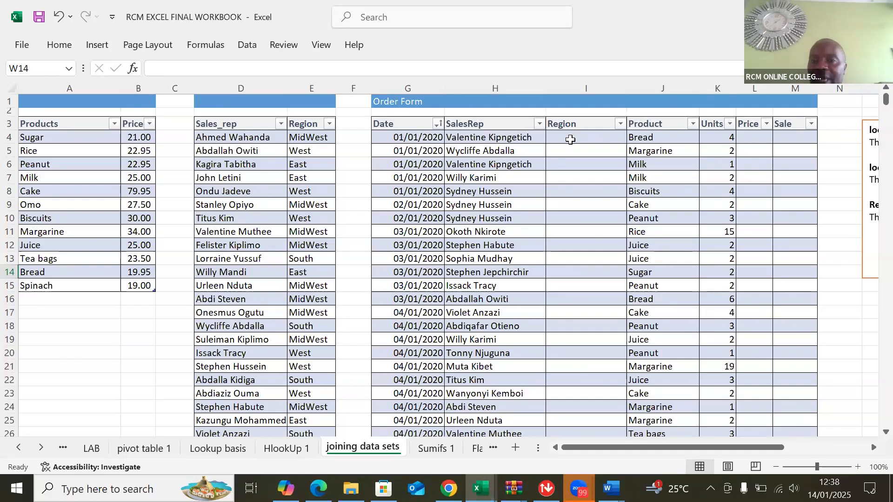
click(570, 139)
text(=)
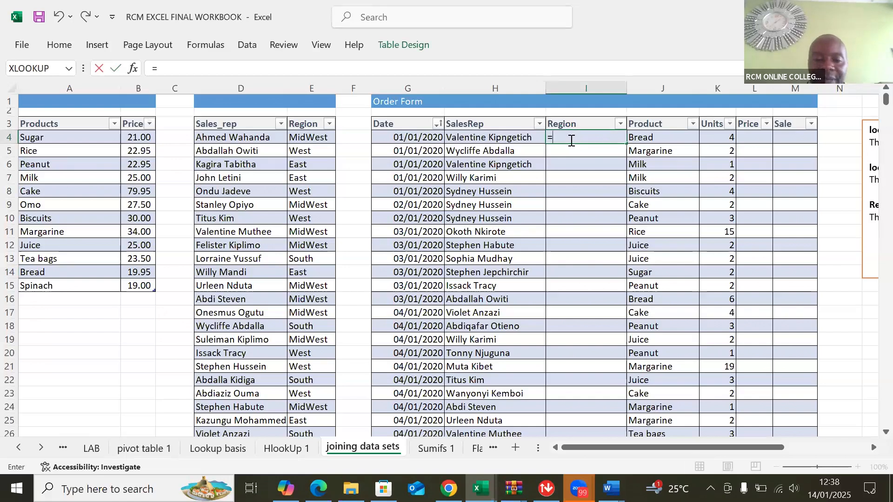
text(xloo)
key(Tab)
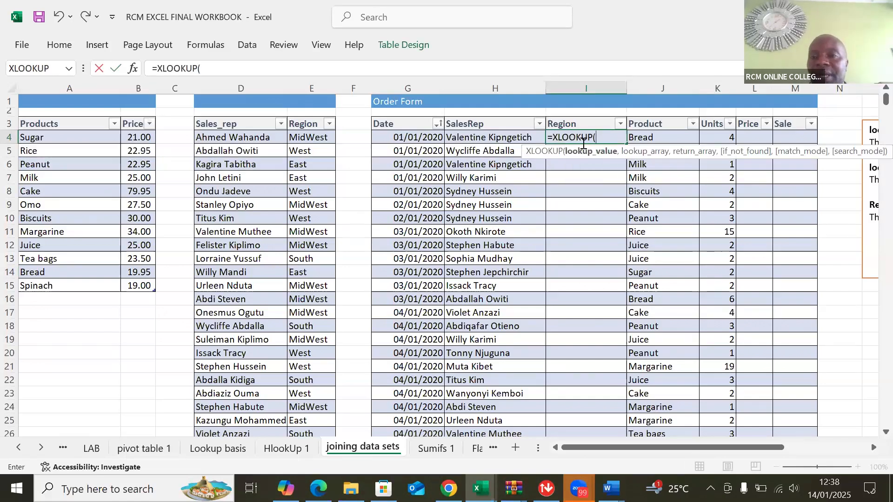
click(464, 137)
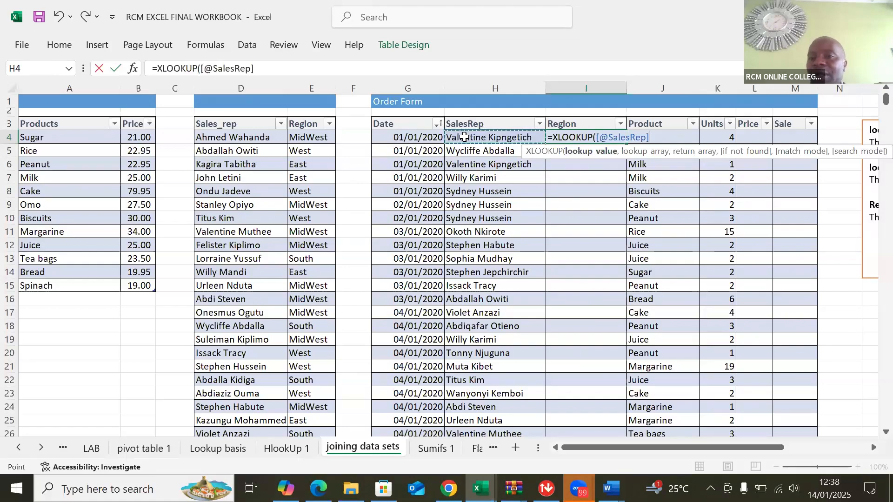
text(,)
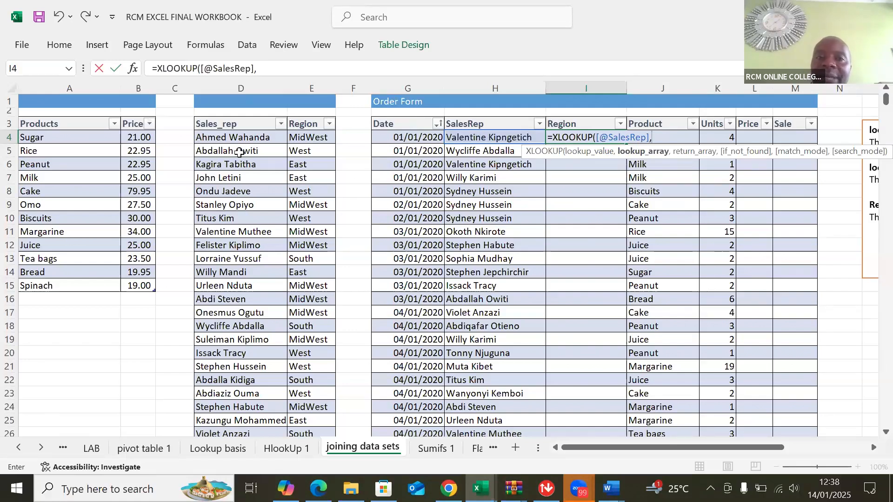
- Set the formula's lookup array to the whole Sales_rep column of the sales rep table, header included
click(223, 124)
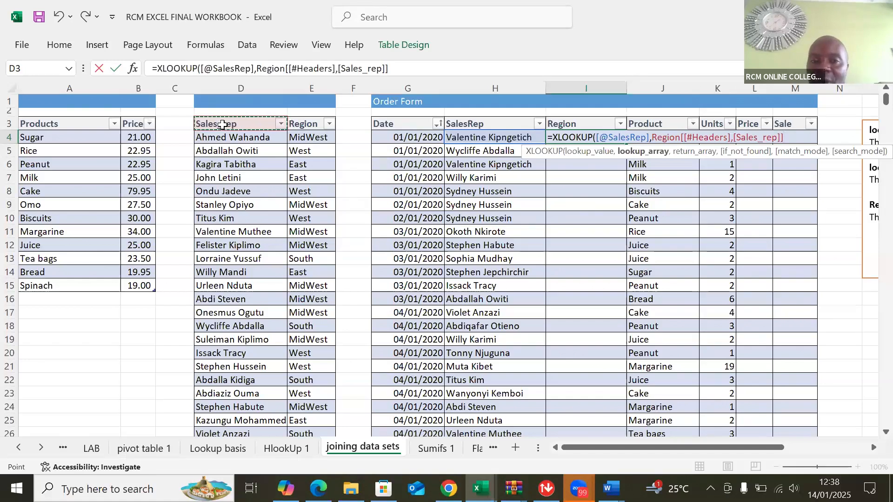
key(ctrl+shift+Down)
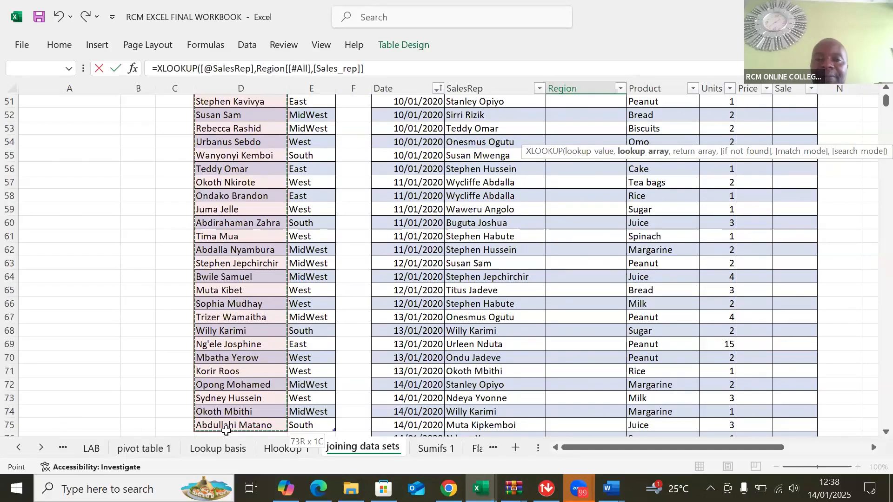
text(,)
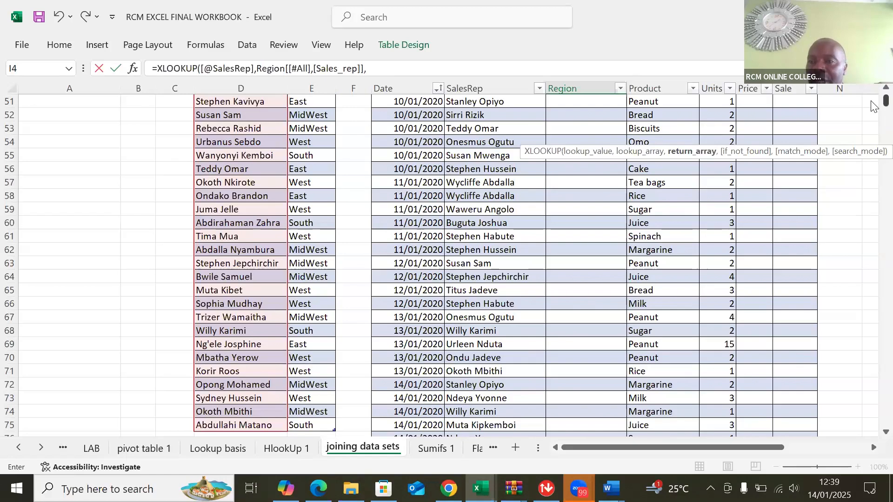
- Set the return array to the sales rep table's whole Region column, header included, and enter the formula
scroll(873, 99, up, 2)
scroll(874, 95, up, 15)
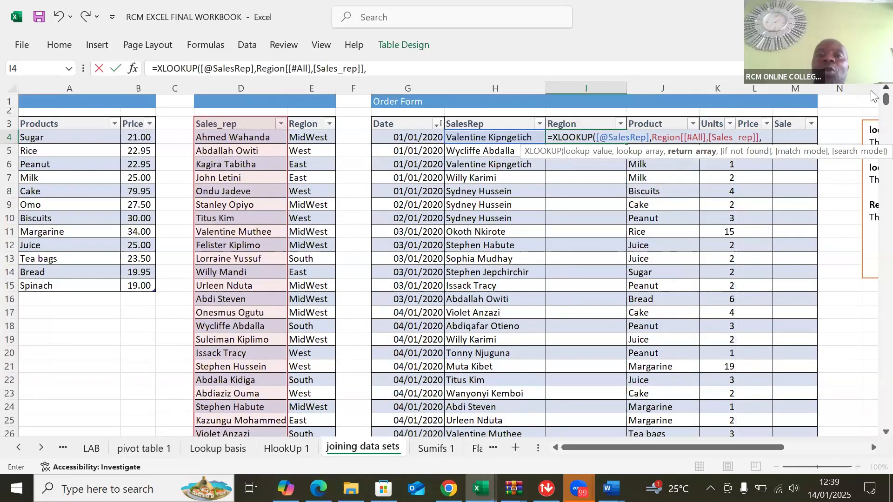
click(302, 126)
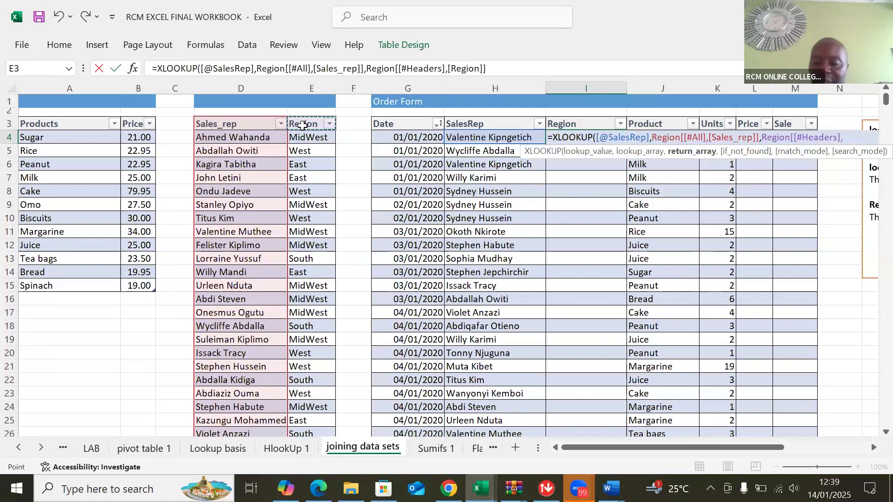
key(ctrl+shift+Down)
key(ctrl+shift+Down)
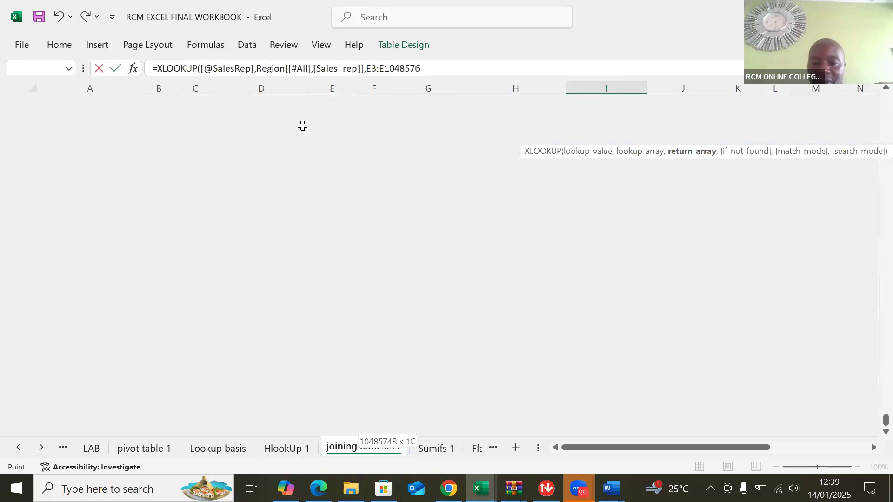
key(shift+Up)
key(shift+Up)
key(shift+Up)
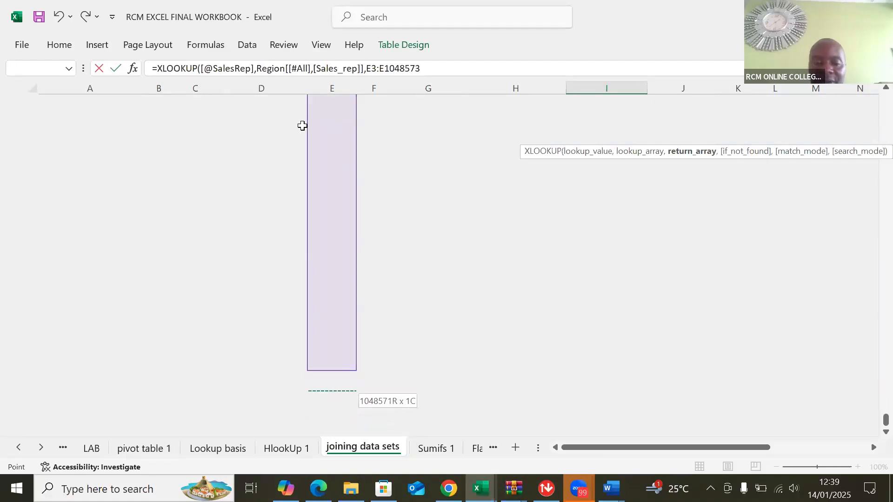
key(ctrl+shift+Up)
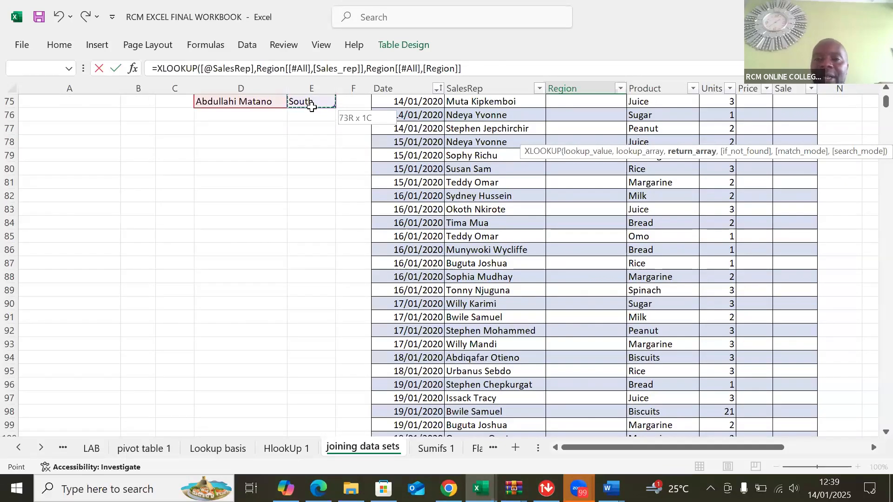
key(Return)
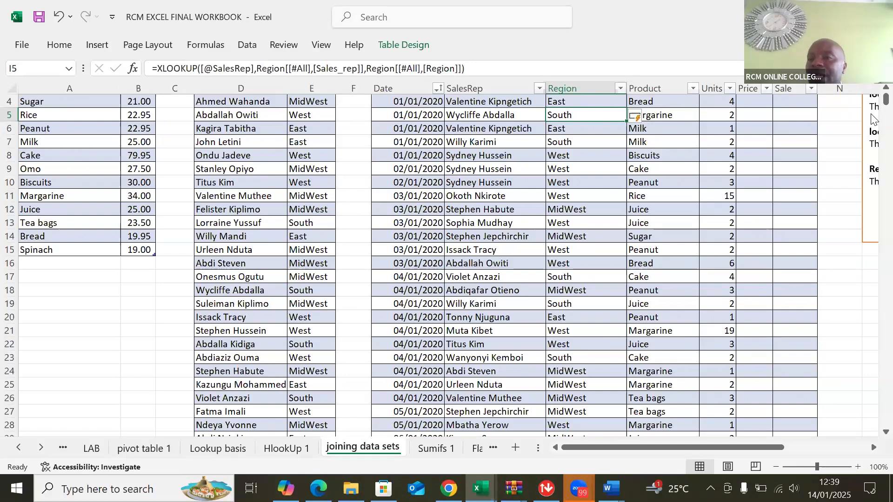
- Start an XLOOKUP formula in the Order Form's Price cell L4 with the same row's Product as lookup value
scroll(873, 91, up, 1)
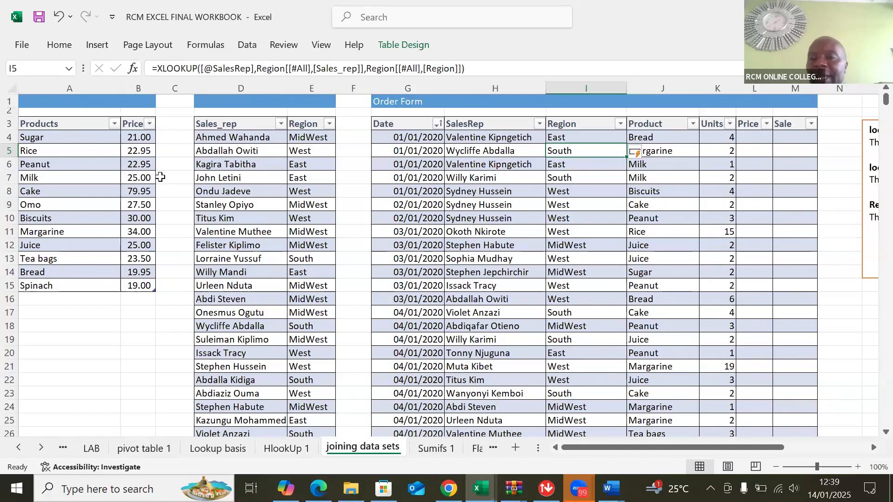
click(752, 136)
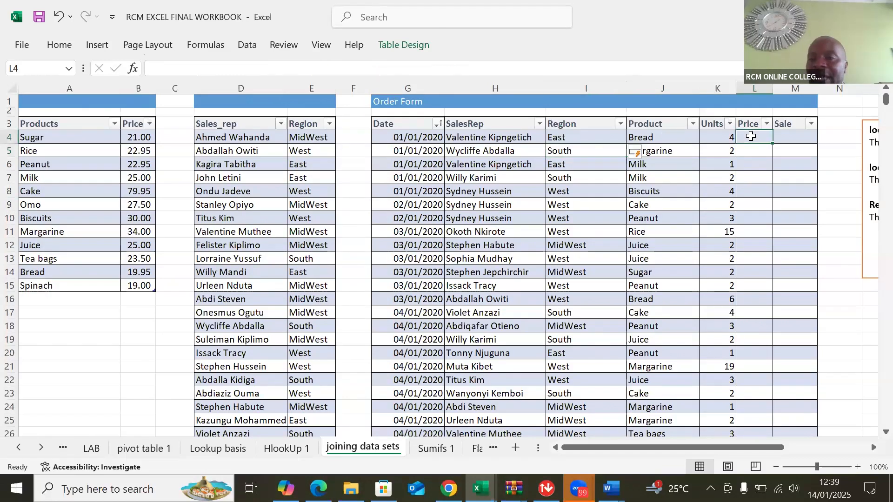
text(=)
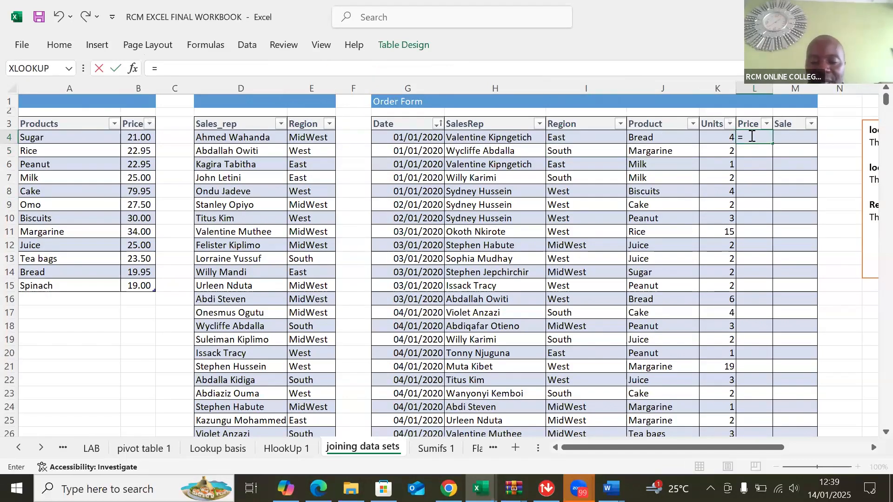
text(xloo)
key(Tab)
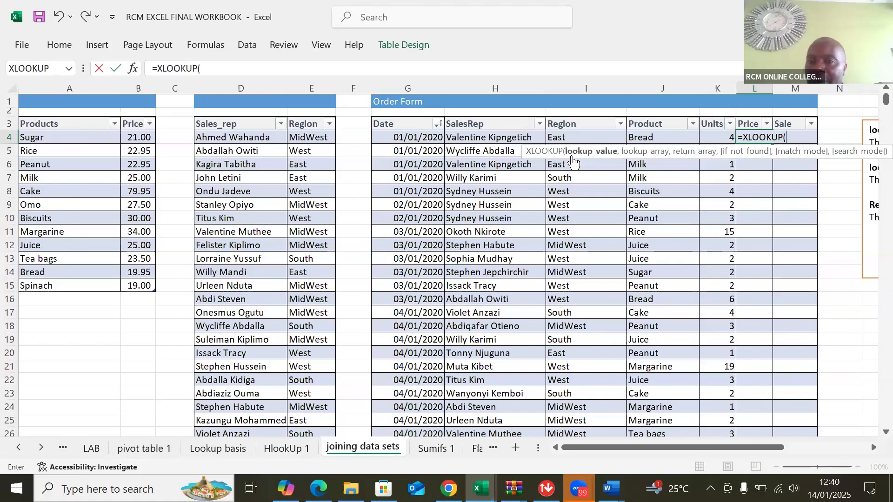
click(639, 139)
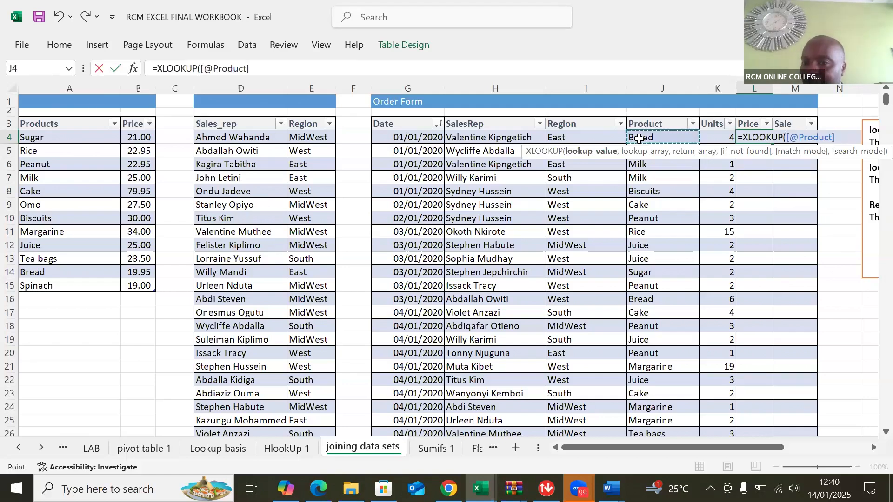
text(,)
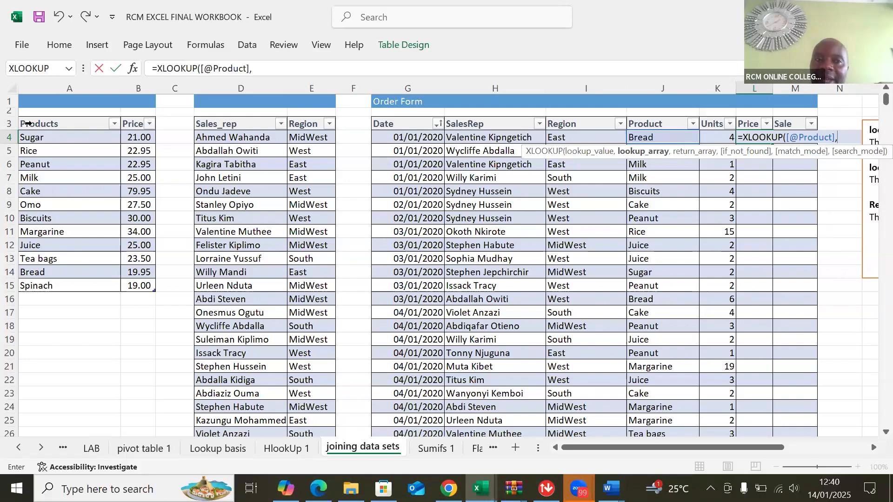
- Set the Price formula's lookup array to the product table's whole Products column, header included
click(28, 123)
click(58, 150)
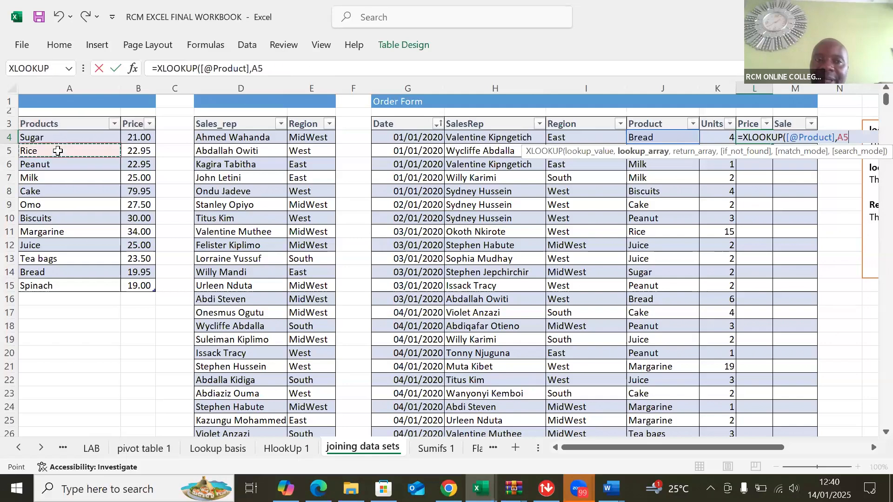
click(61, 123)
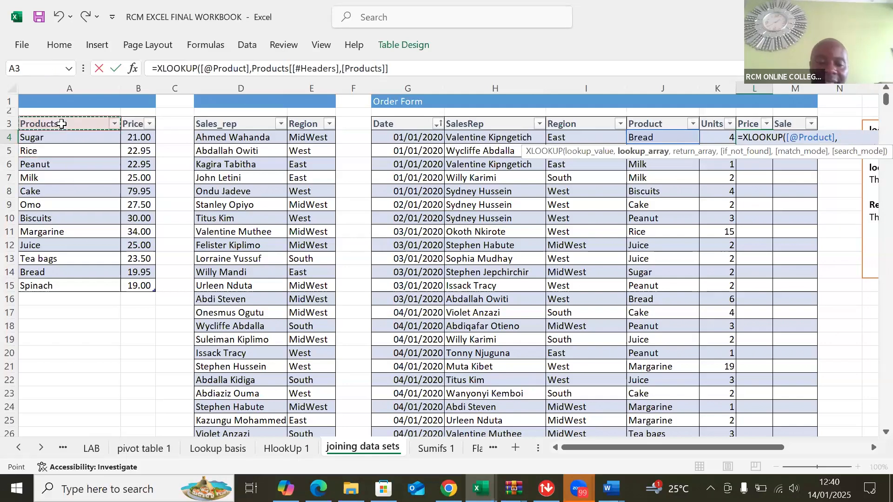
key(ctrl+shift+Down)
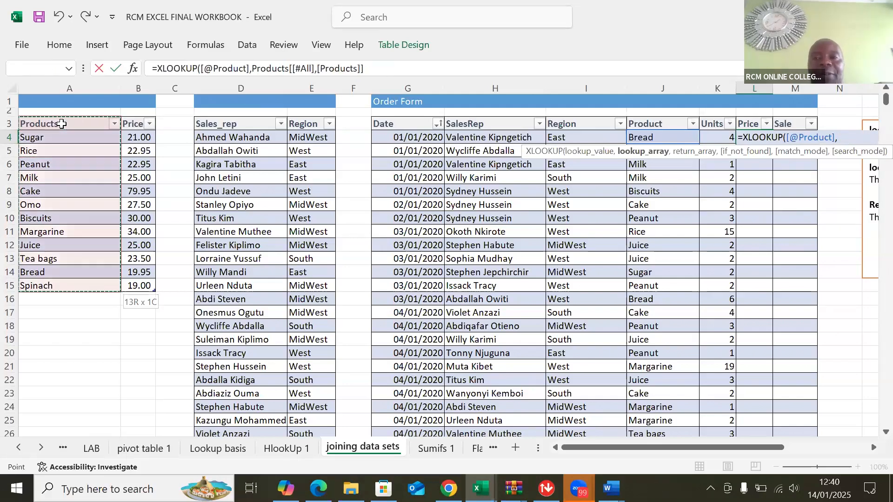
text(,)
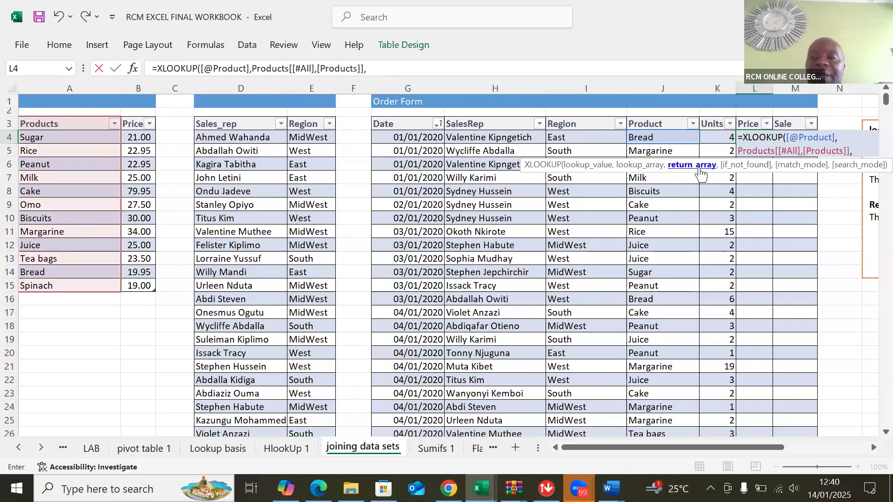
- Set the return array to the product table's whole Price column, header included, and enter the formula
click(132, 124)
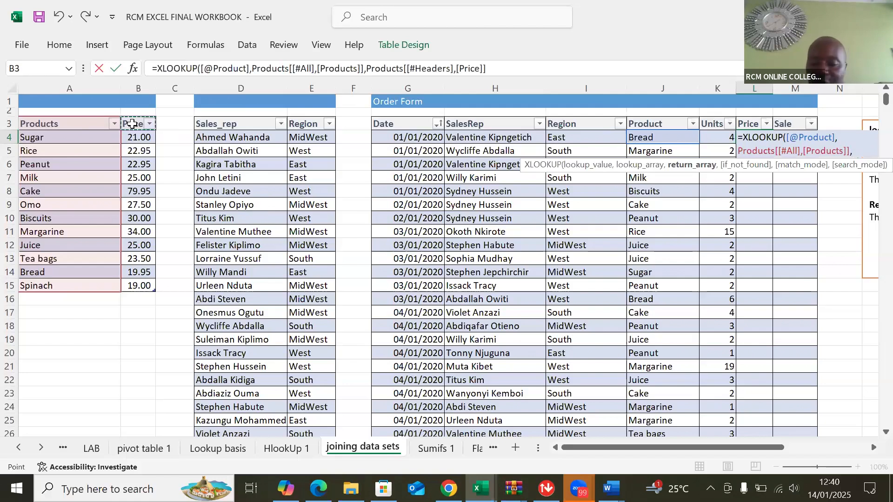
click(132, 124)
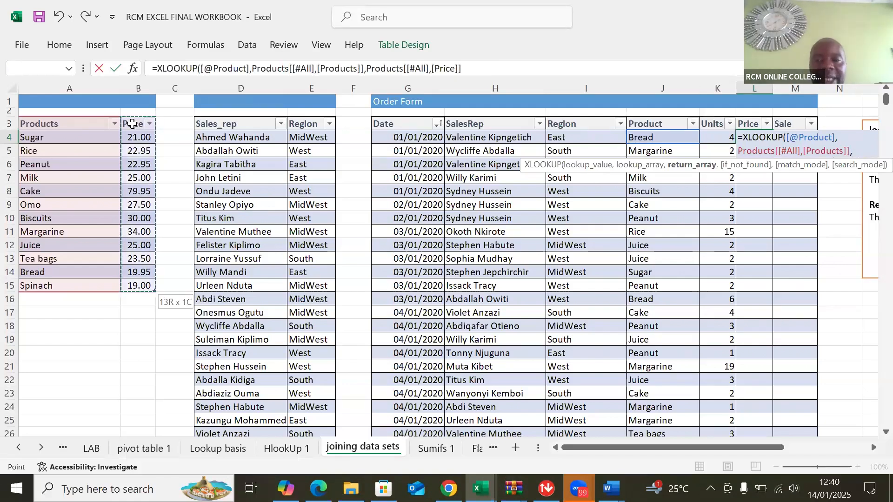
key(Return)
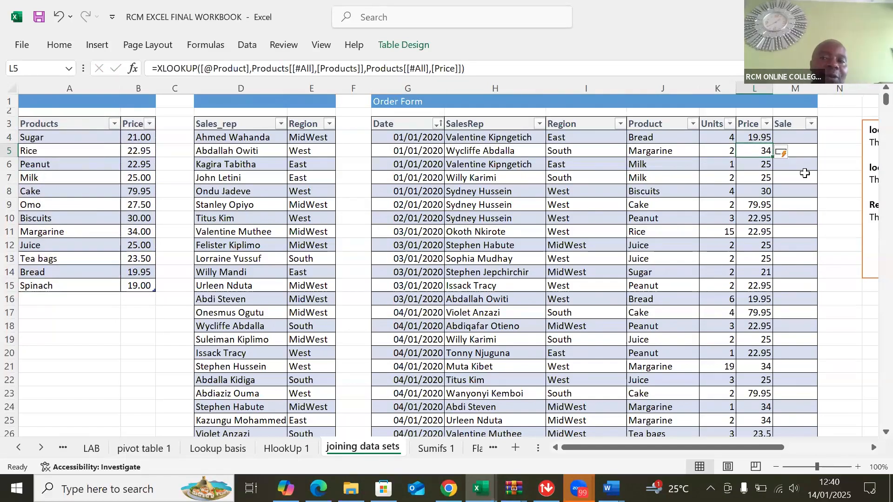
- Calculate the Order Form's Sale column from cell M4 by multiplying the same row's Units by its Price
click(789, 139)
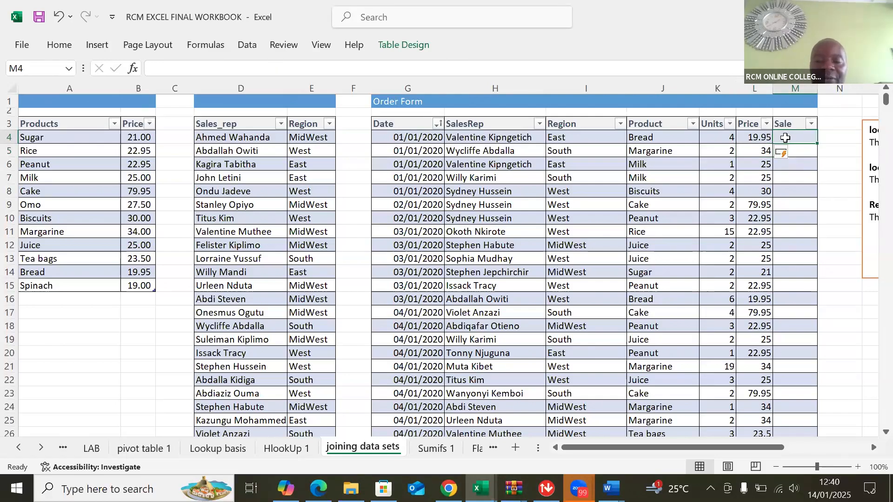
text(=)
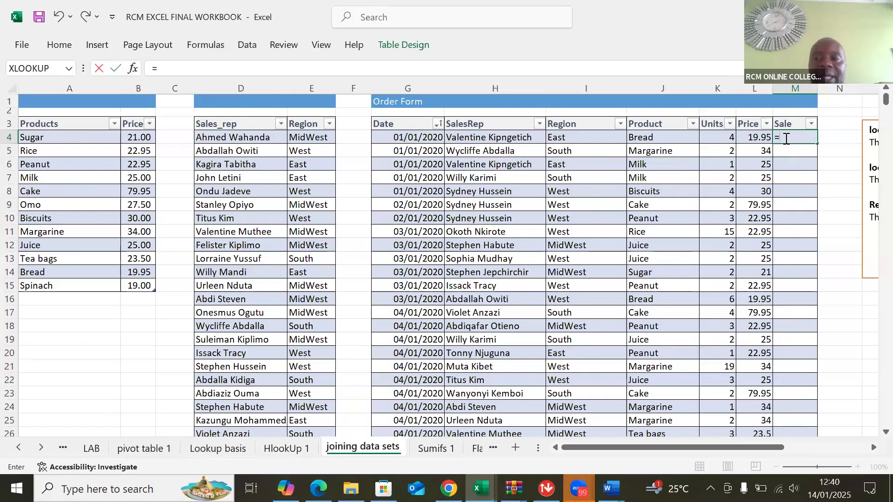
click(720, 140)
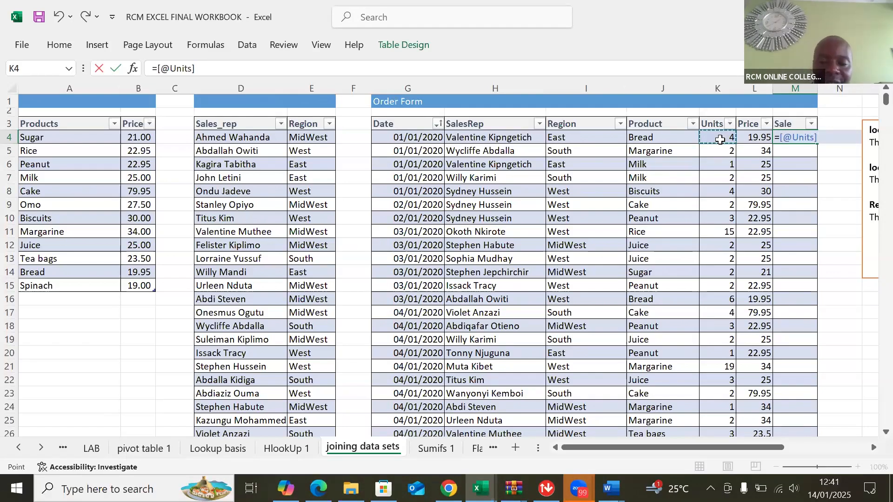
text(*)
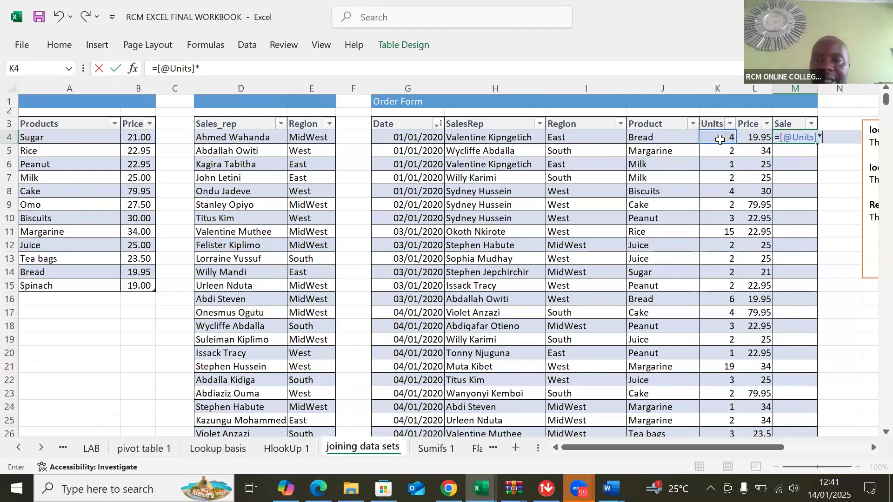
click(752, 140)
key(Return)
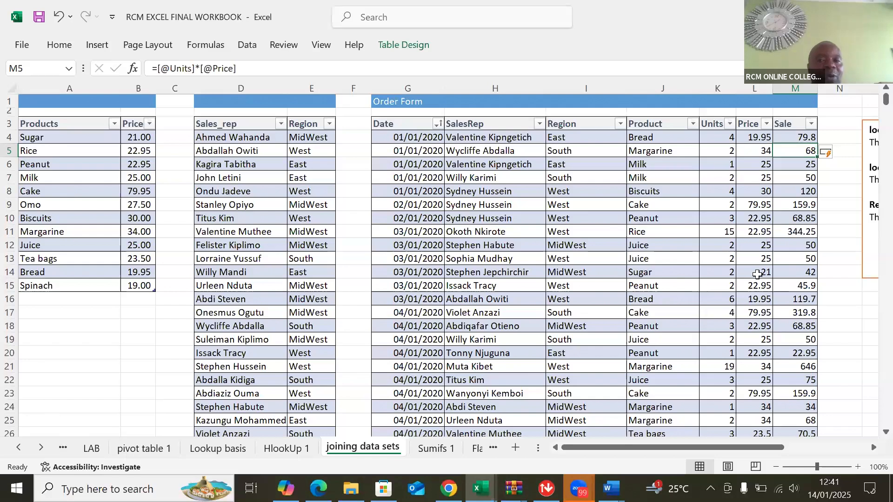
- Create the recommended PivotTable Sum of Sale by Region from the Order Form table
click(593, 258)
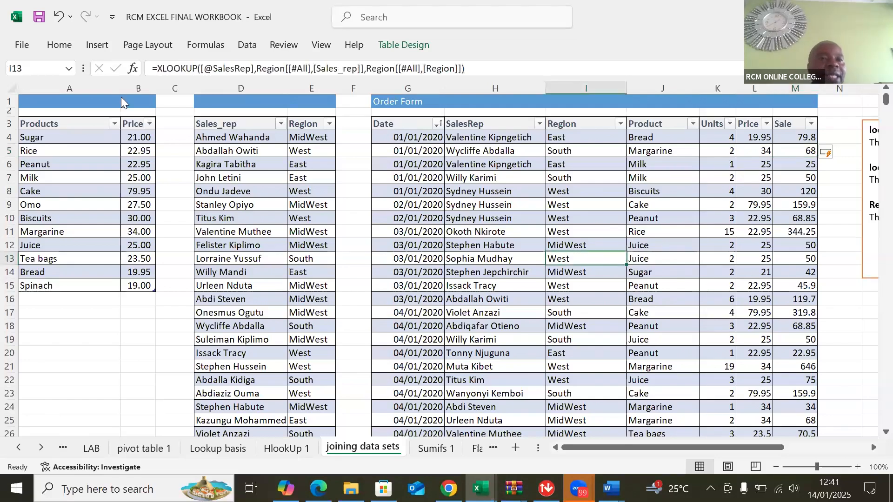
click(93, 46)
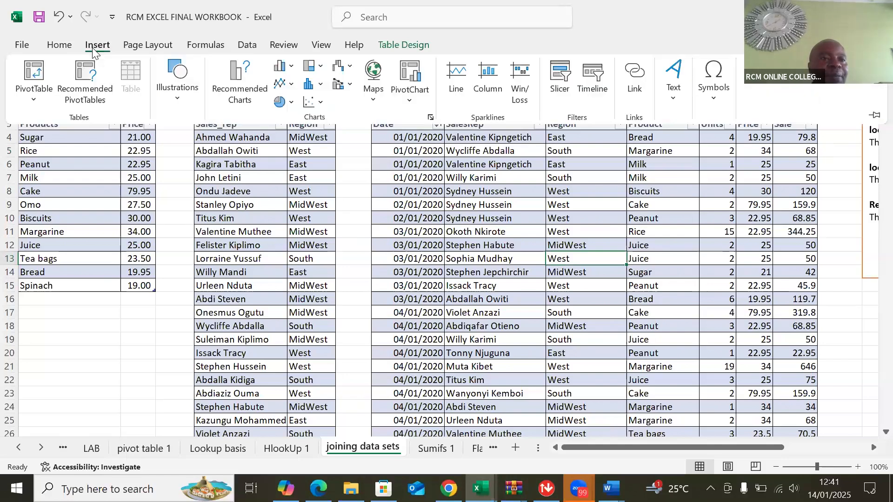
click(84, 84)
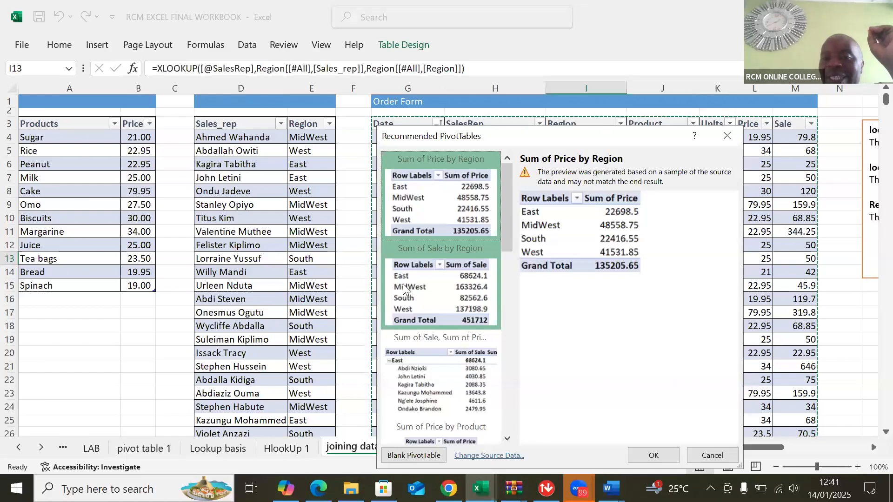
click(471, 286)
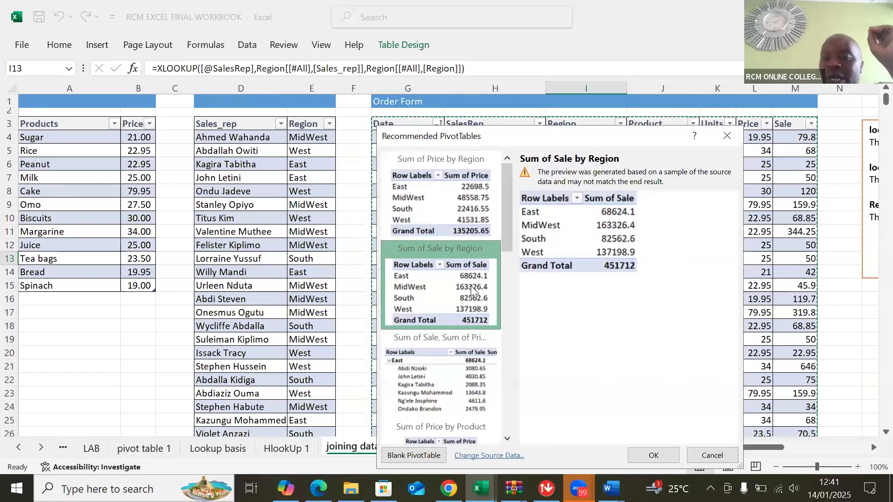
click(654, 456)
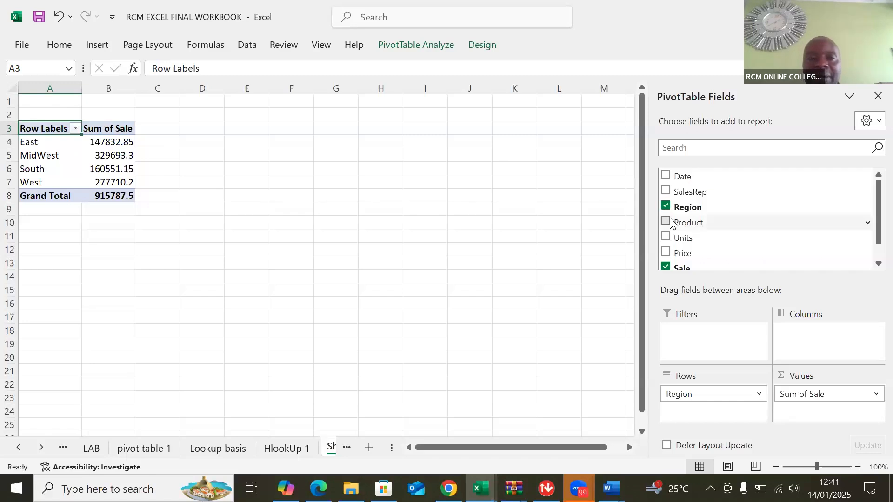
- Add Product to the PivotTable and arrange the fields with Product as rows and Region as columns
drag(671, 224, 690, 412)
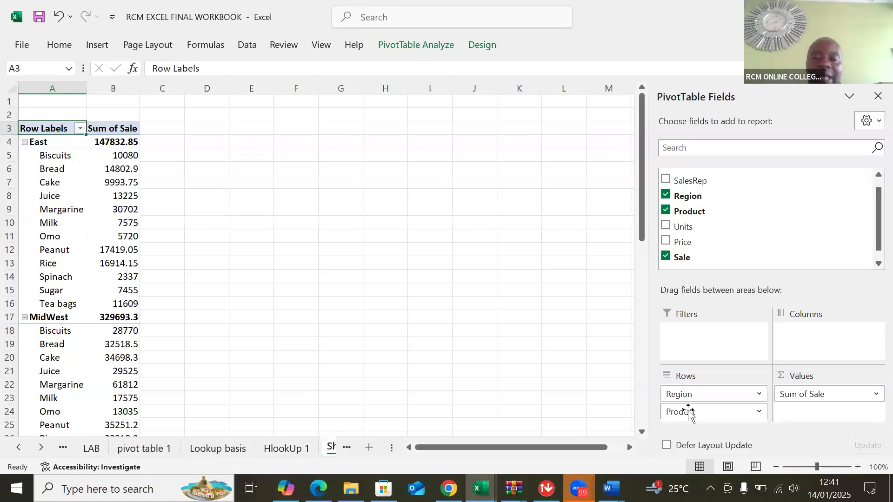
drag(689, 413, 805, 332)
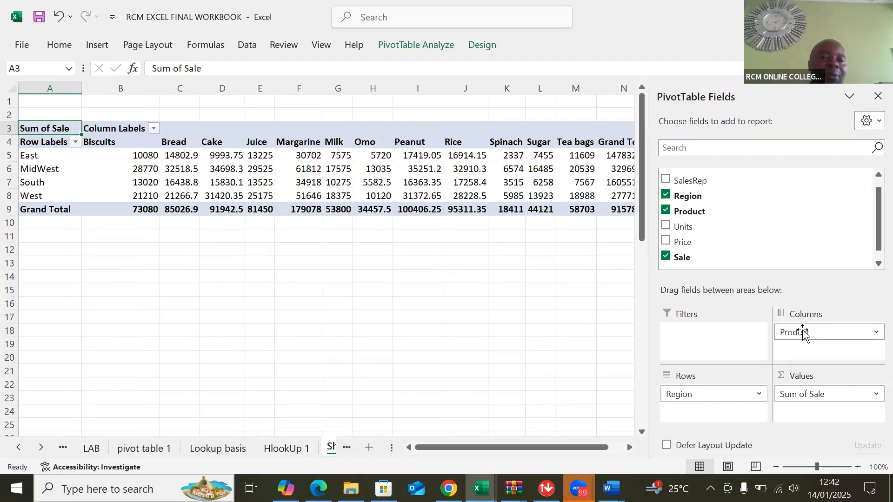
drag(804, 334, 702, 421)
drag(691, 414, 817, 340)
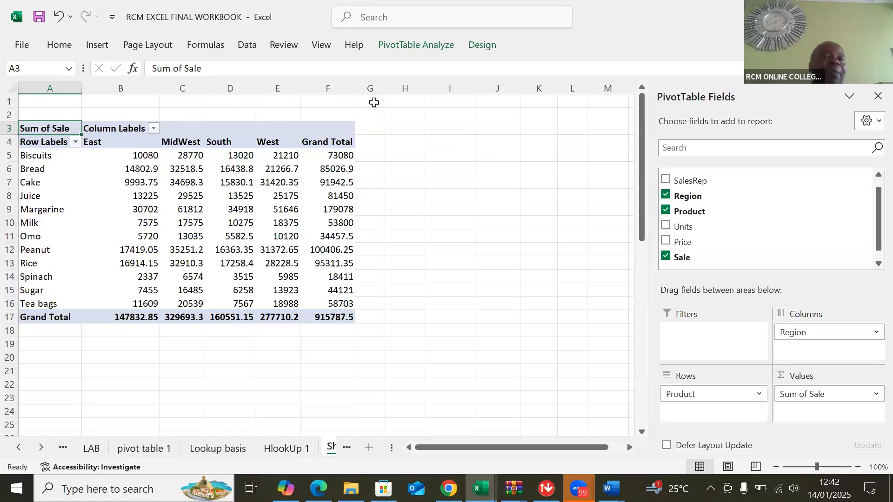
- Insert a Clustered Column PivotChart, close the field list and place the chart beside the PivotTable without covering it
click(409, 45)
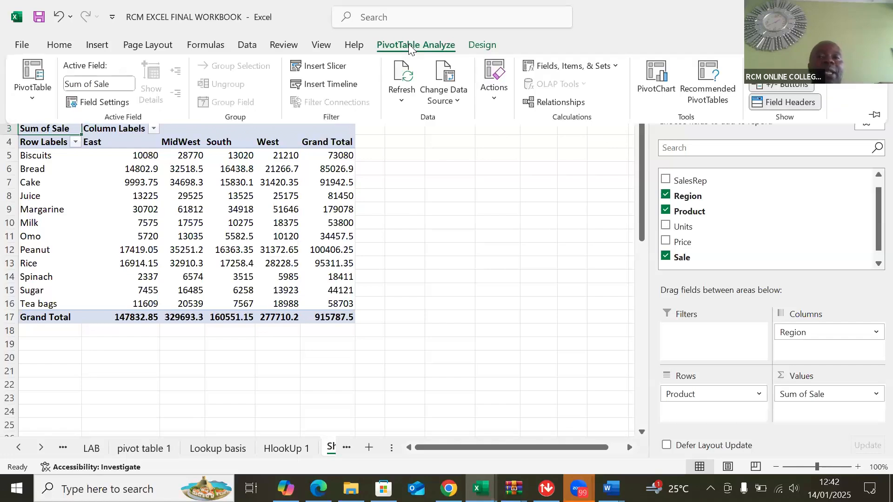
click(666, 77)
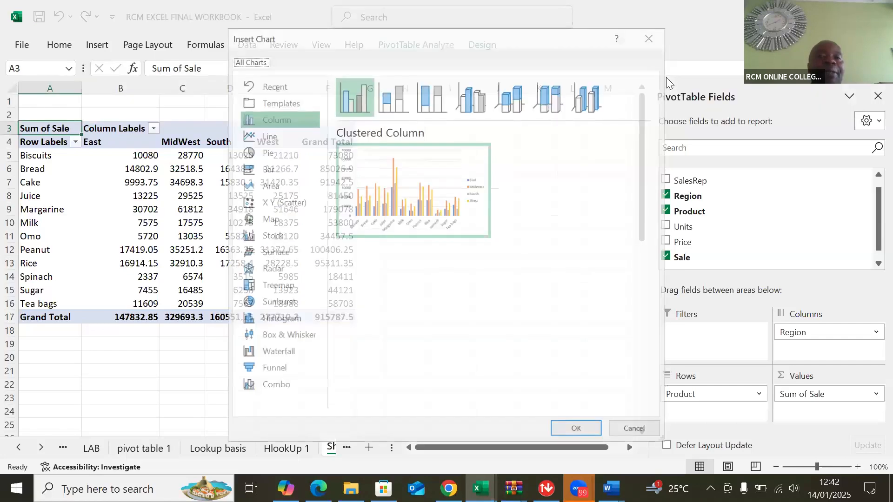
click(562, 427)
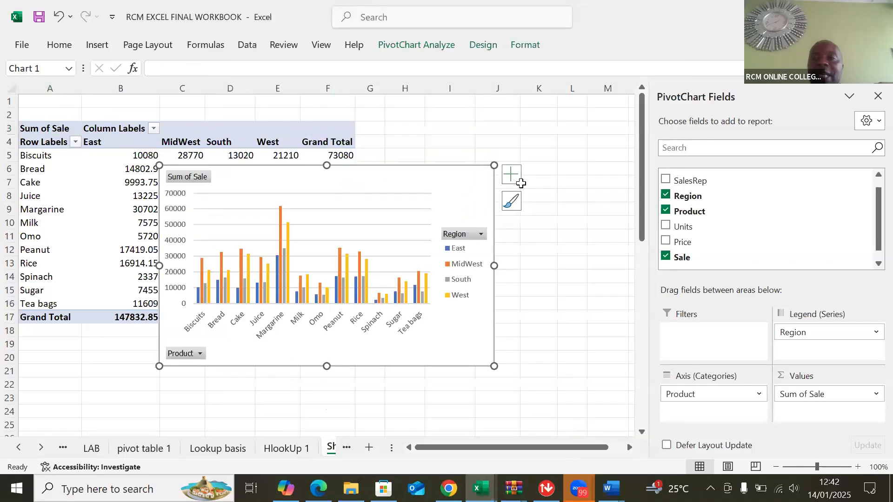
click(875, 98)
drag(464, 184, 781, 142)
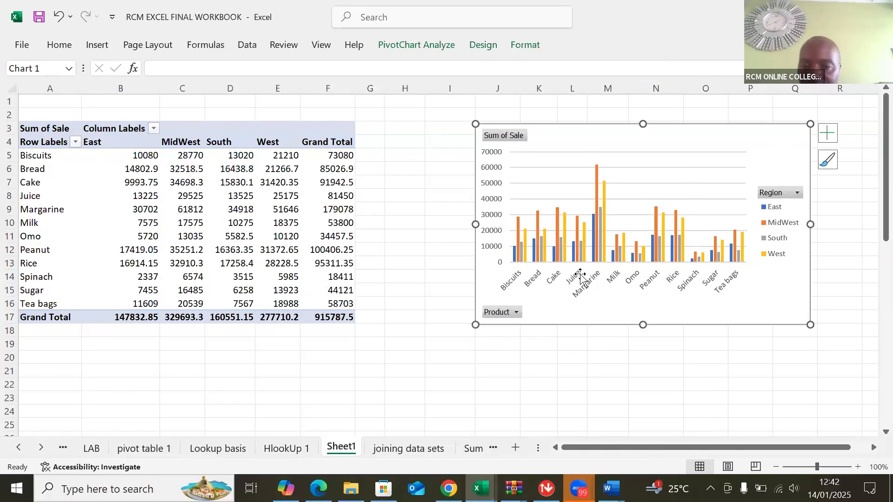
- Filter the PivotChart's Product field to only Bread and Juice
click(516, 312)
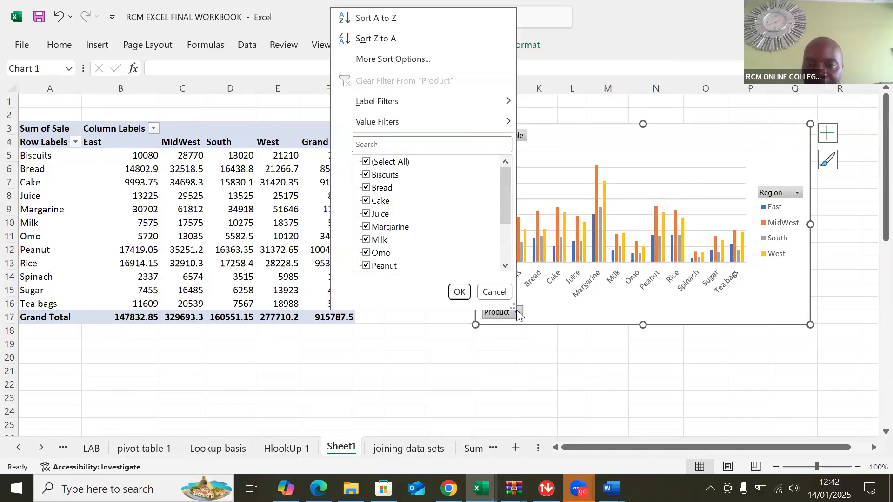
click(367, 161)
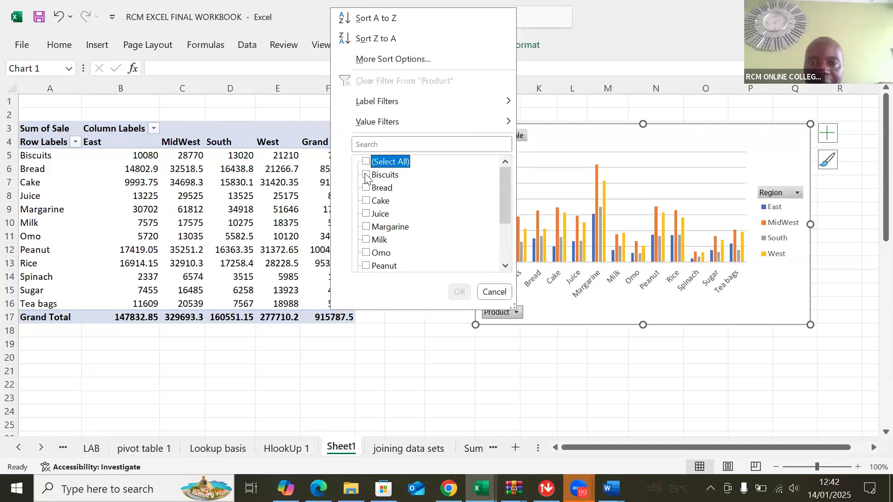
click(365, 187)
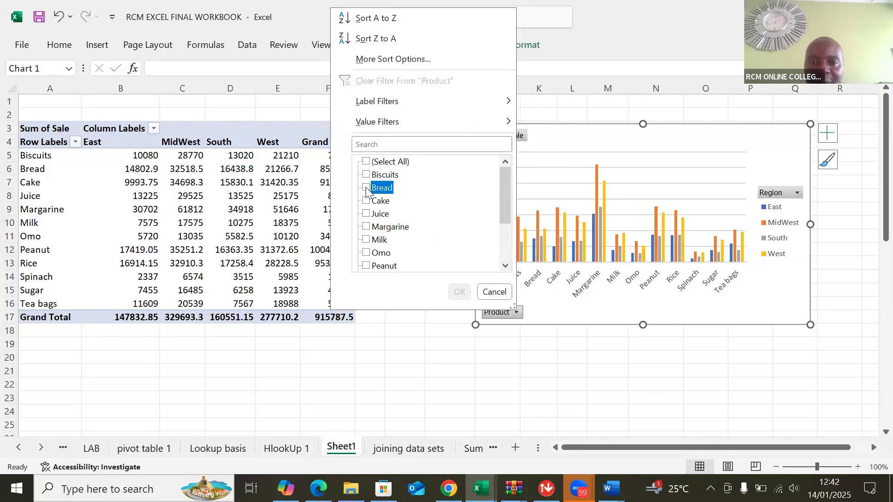
click(367, 213)
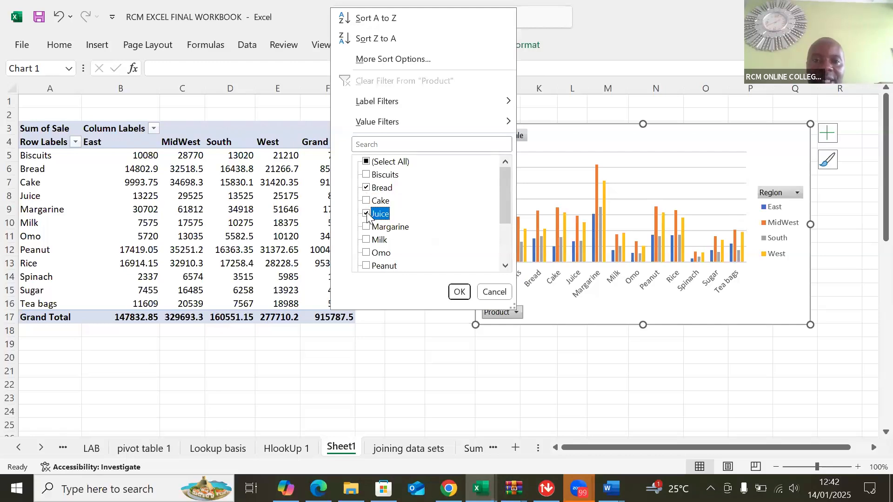
click(459, 292)
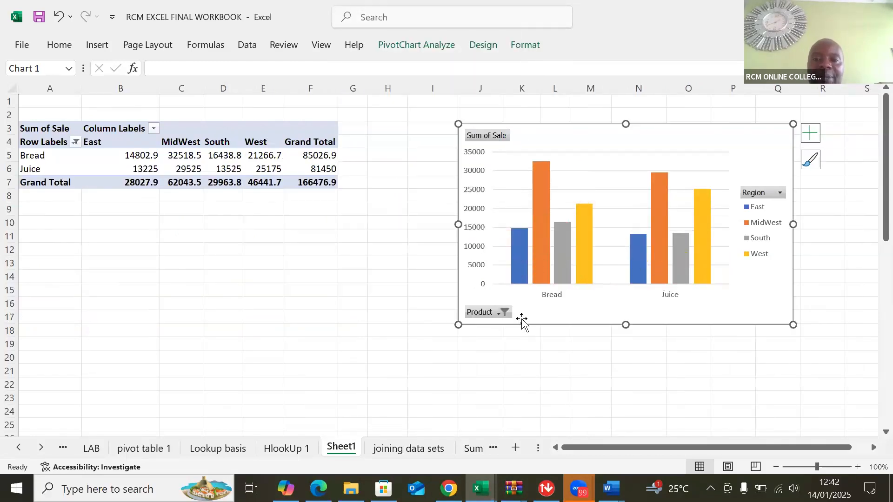